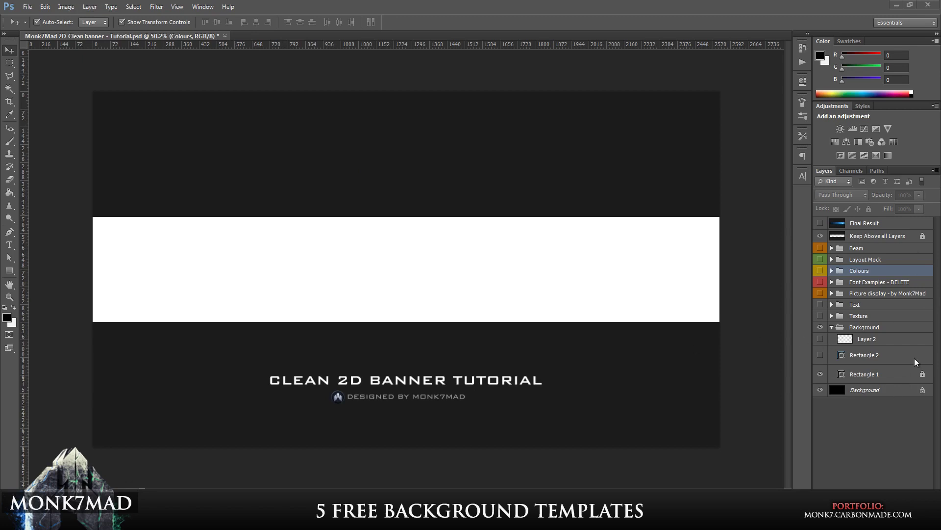
Step: Reveal the Colours group's swatches, zoom in to compare them, then collapse the group again
click(820, 273)
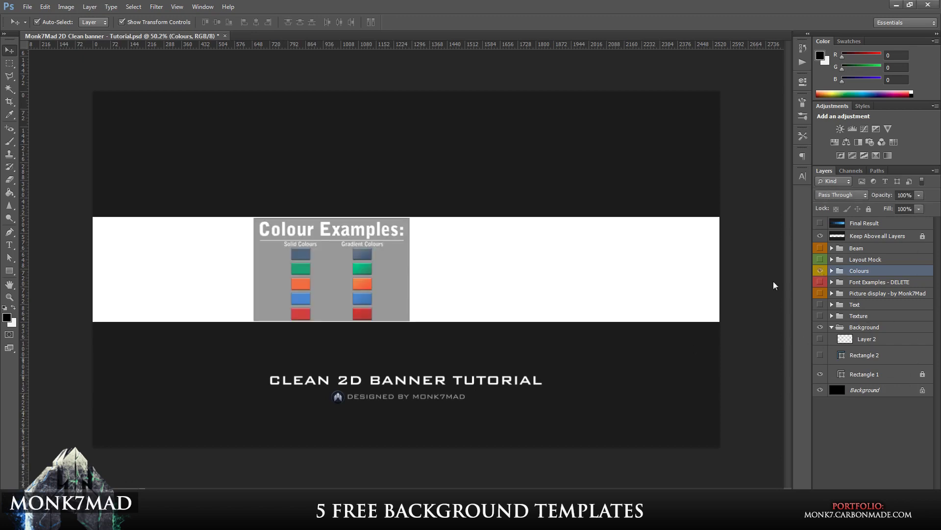
scroll(302, 269, up, 3)
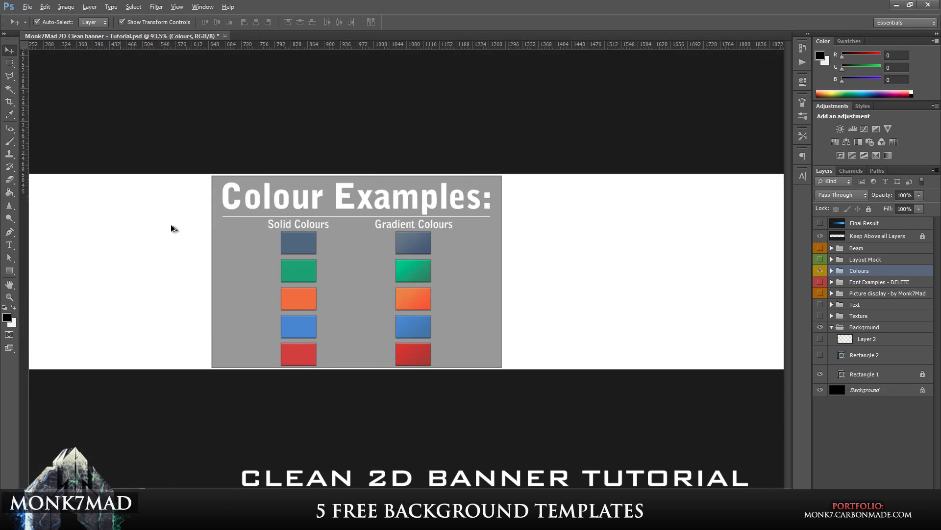
scroll(316, 257, up, 2)
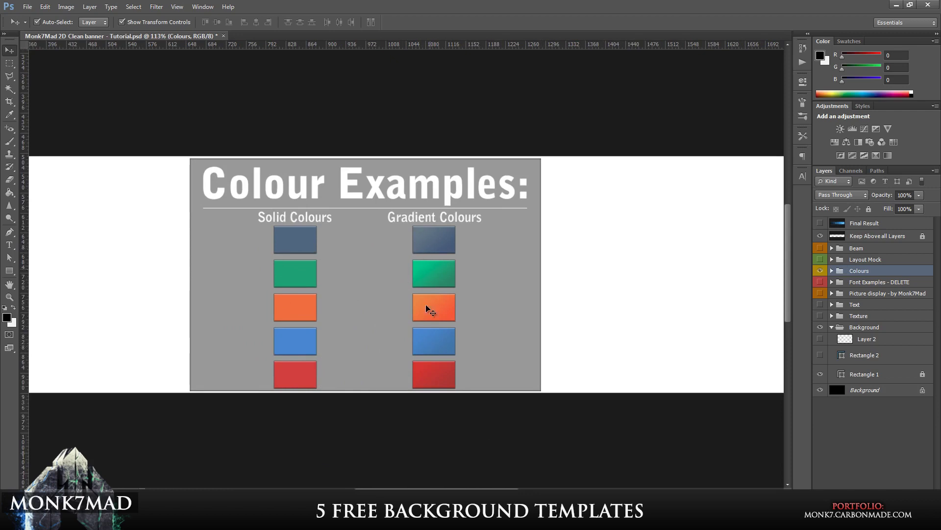
click(440, 247)
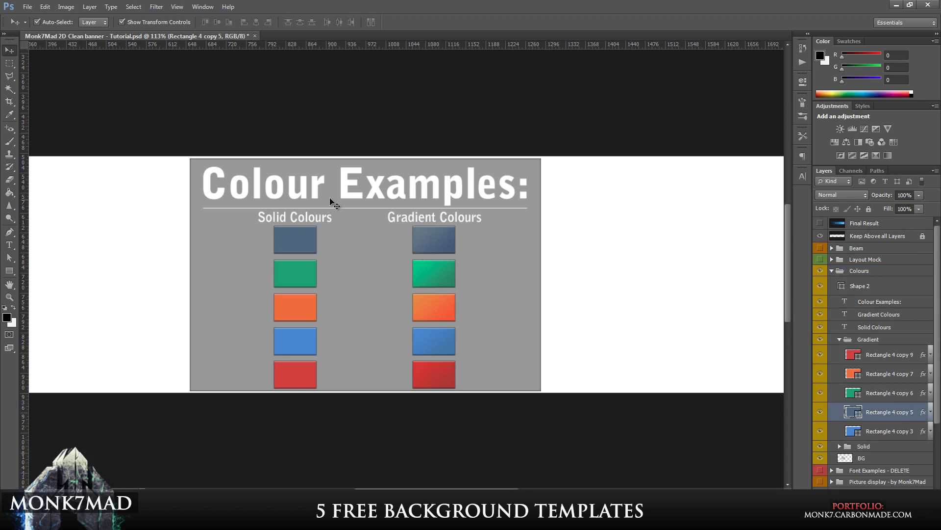
click(834, 272)
click(832, 270)
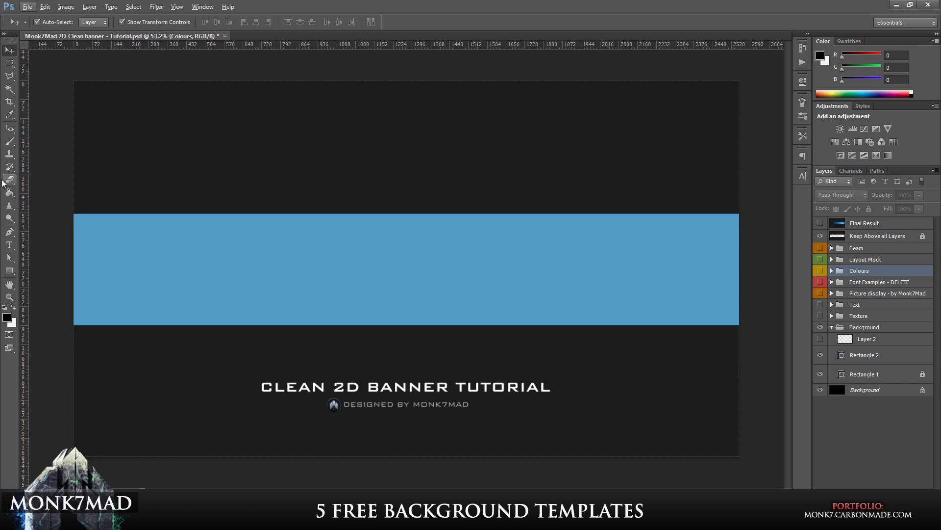
Step: Set up a white Brush at size 13
click(9, 142)
click(9, 298)
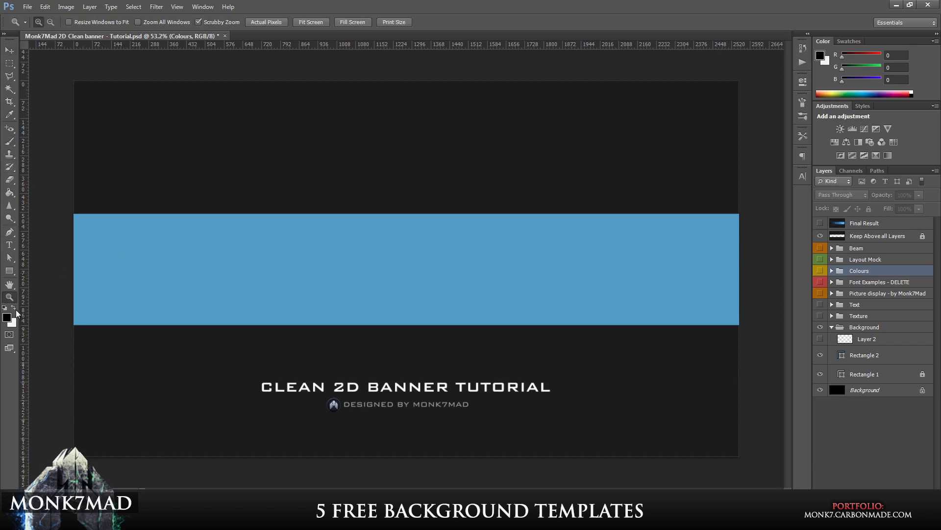
click(13, 307)
click(9, 141)
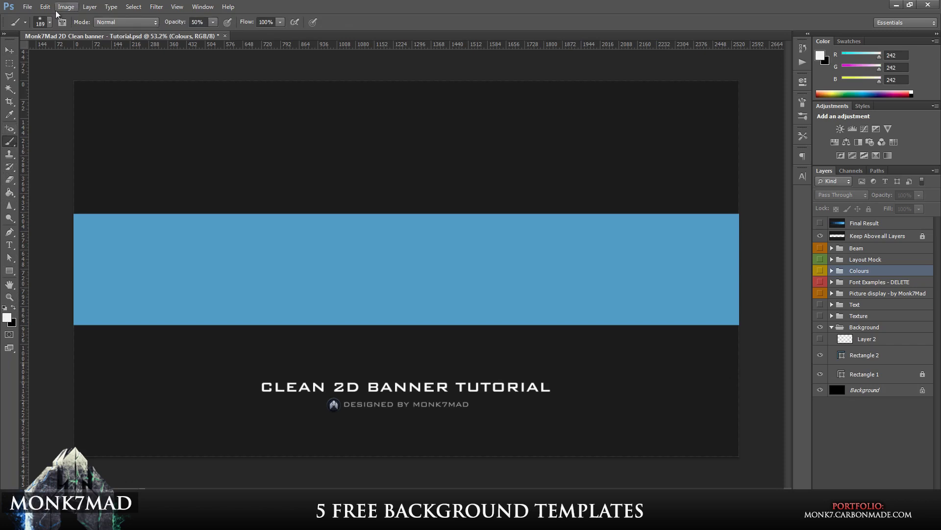
click(46, 22)
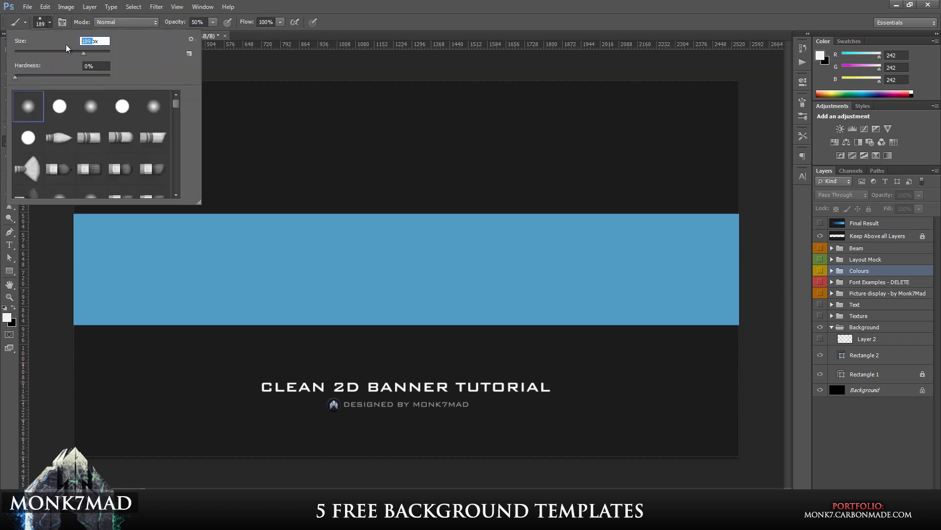
text(1300)
key(Return)
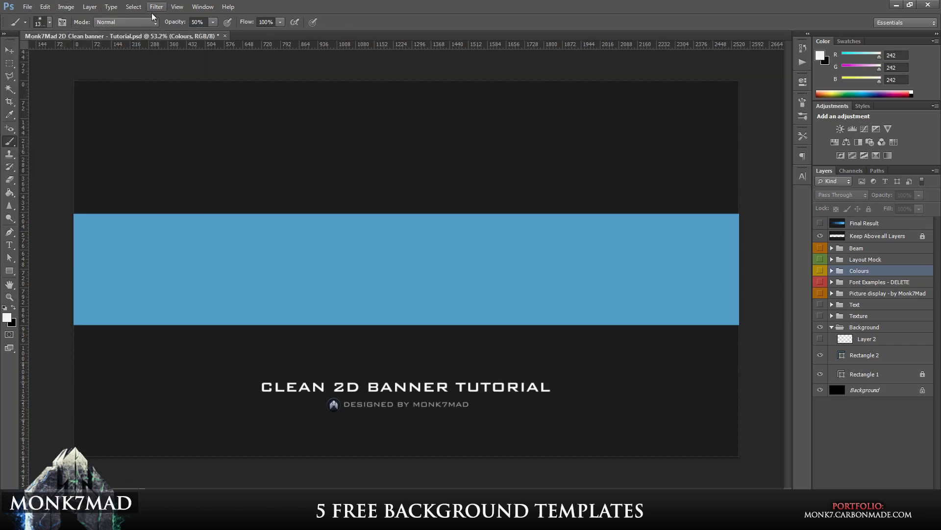
Step: Paint a white dab on a new layer in the Background group, blended with Overlay
key(ctrl+shift+alt+n)
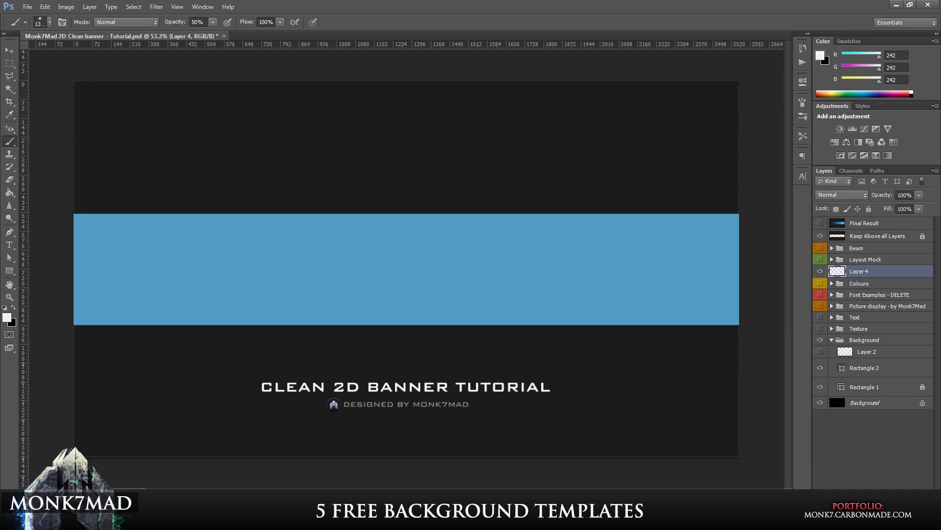
drag(881, 273, 886, 345)
click(411, 263)
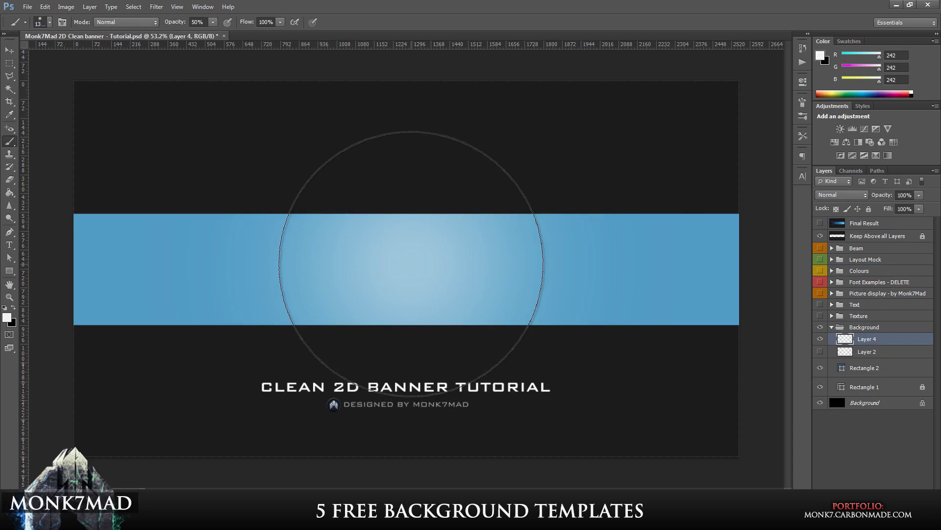
click(855, 195)
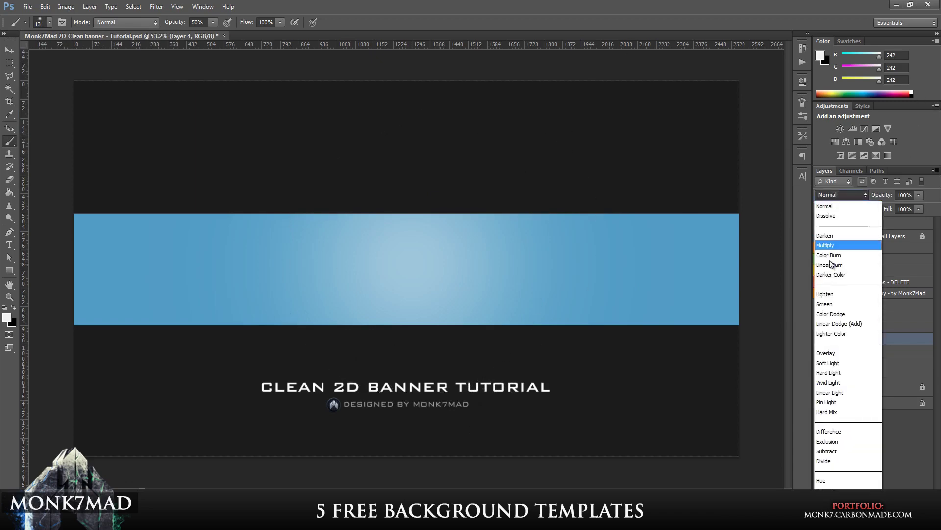
click(837, 351)
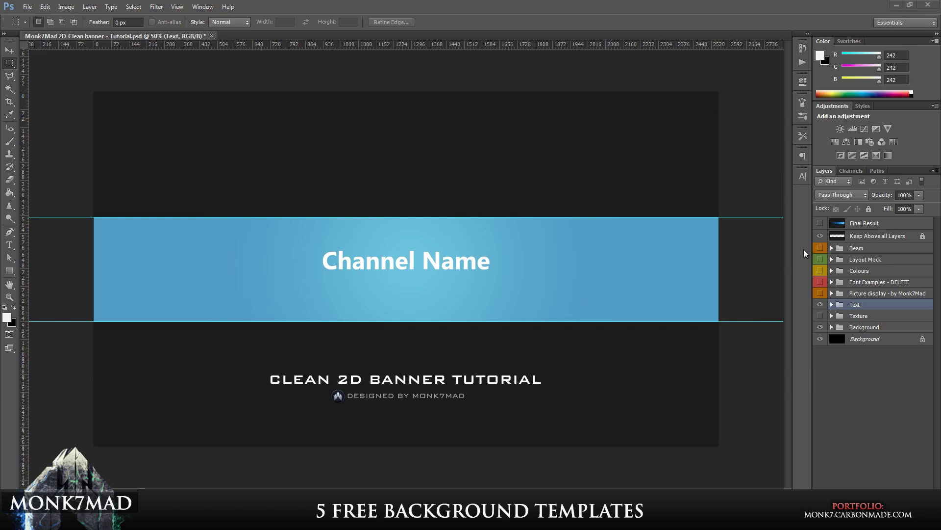
Step: Show the Font Examples group over the banner to compare fonts
click(821, 282)
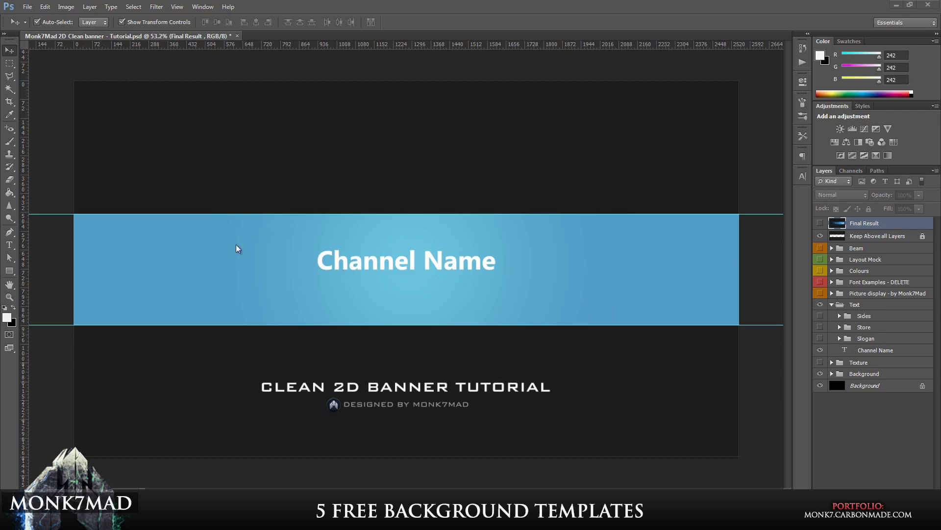
Step: Type 'Your slogan goes here' under Channel Name, commit it, and nudge it up
click(9, 245)
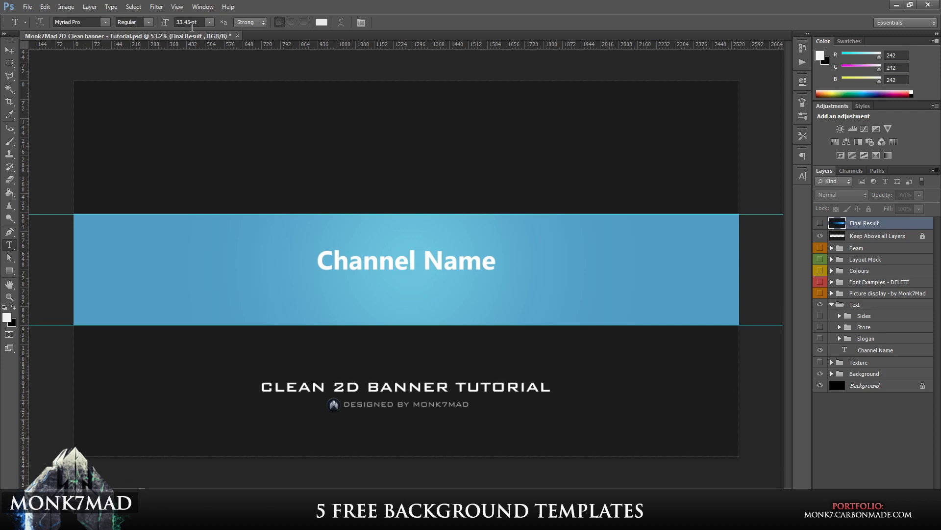
click(320, 286)
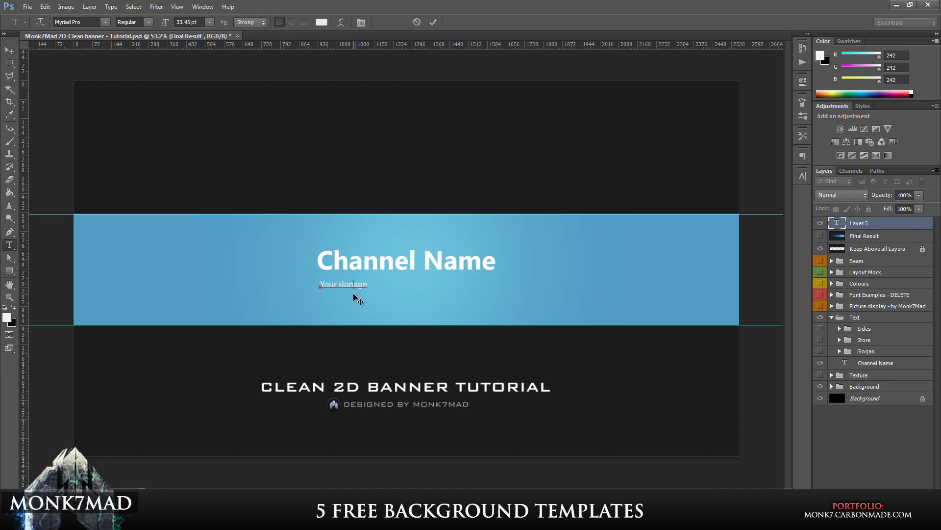
key(Delete)
key(Delete)
key(Delete)
key(Delete)
key(Delete)
text(ogan goes here)
click(9, 50)
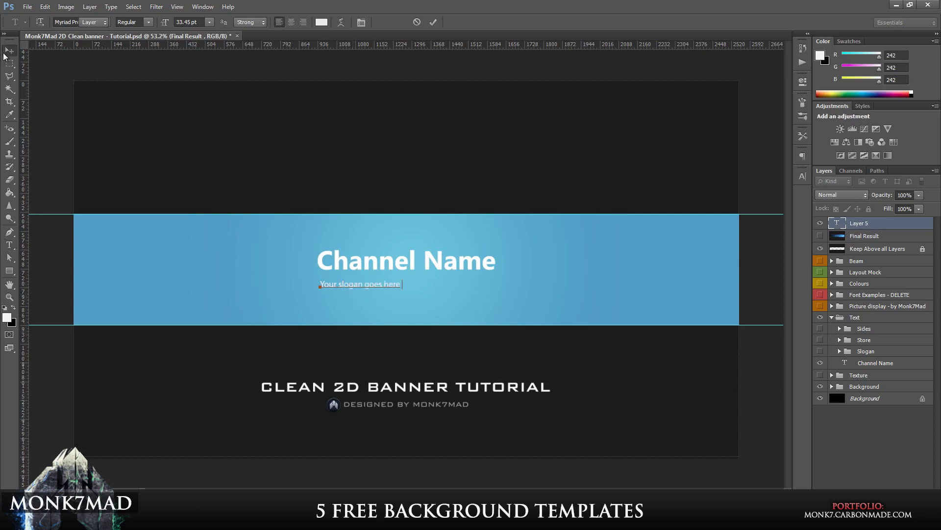
drag(384, 283, 385, 277)
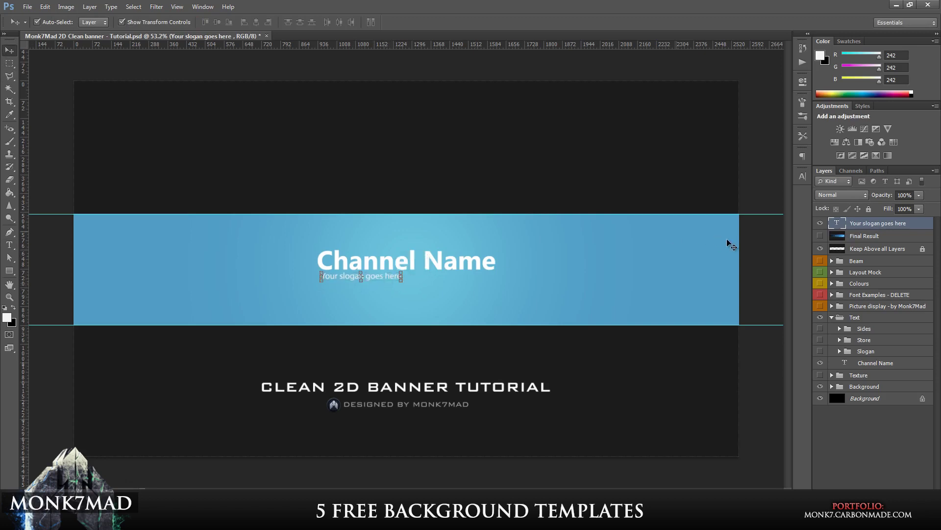
click(780, 258)
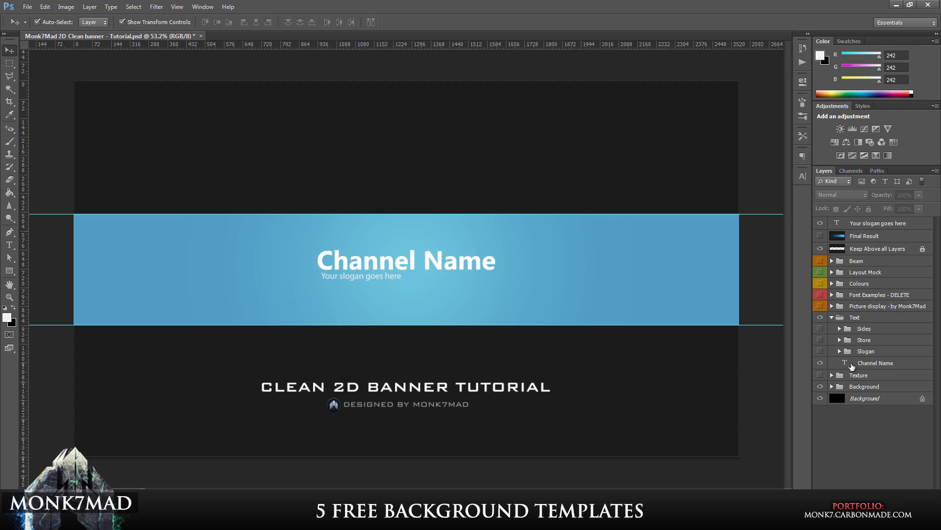
Step: Turn on the Store group's 'Check out my store' line and hide the custom slogan layer
click(820, 340)
click(368, 277)
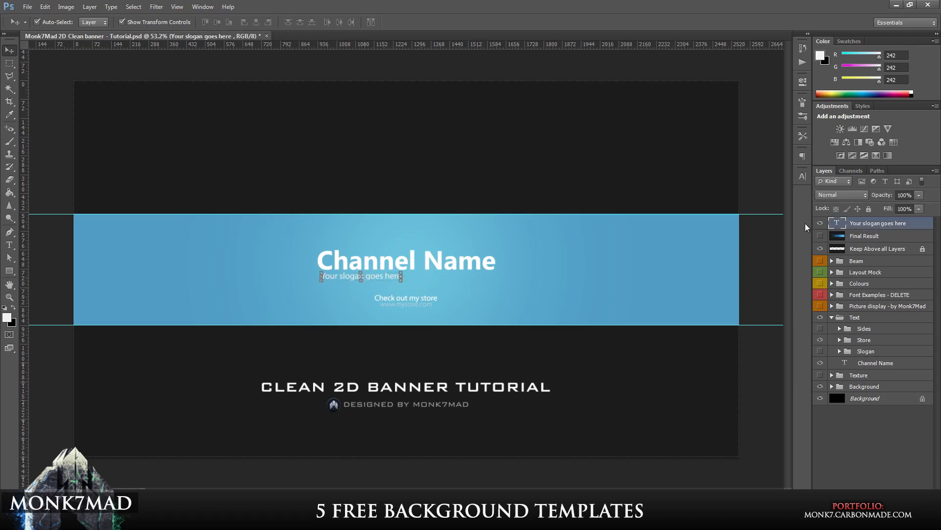
click(820, 222)
click(777, 362)
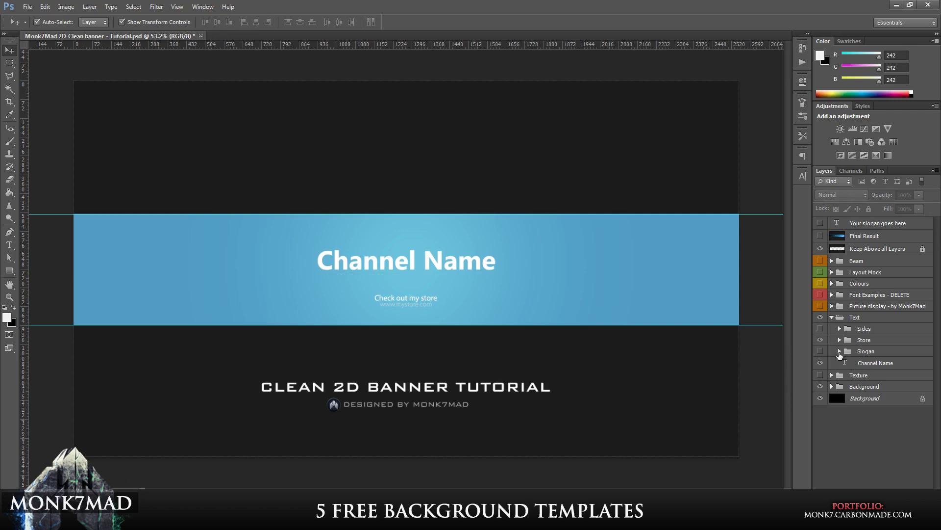
Step: Expand and show the Slogan group, leaving only the widely spaced slogan version visible
click(840, 350)
click(820, 375)
click(820, 350)
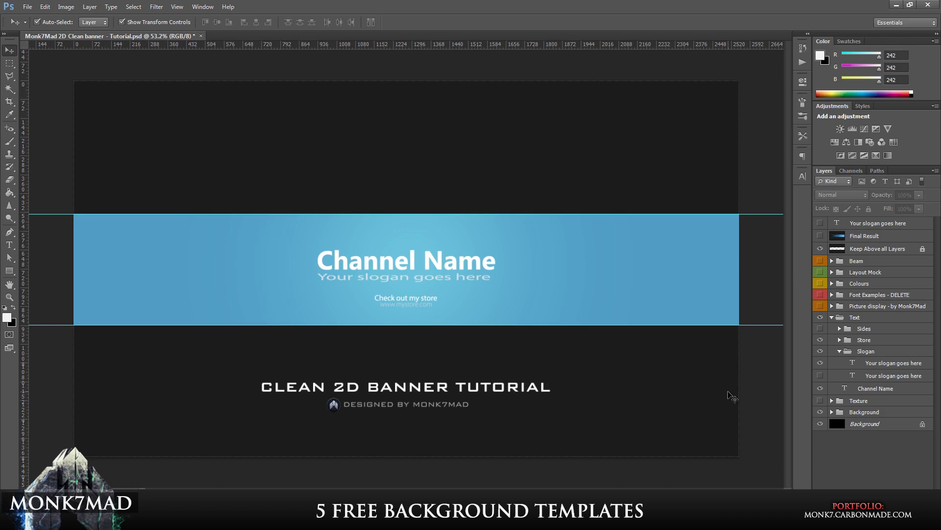
click(820, 364)
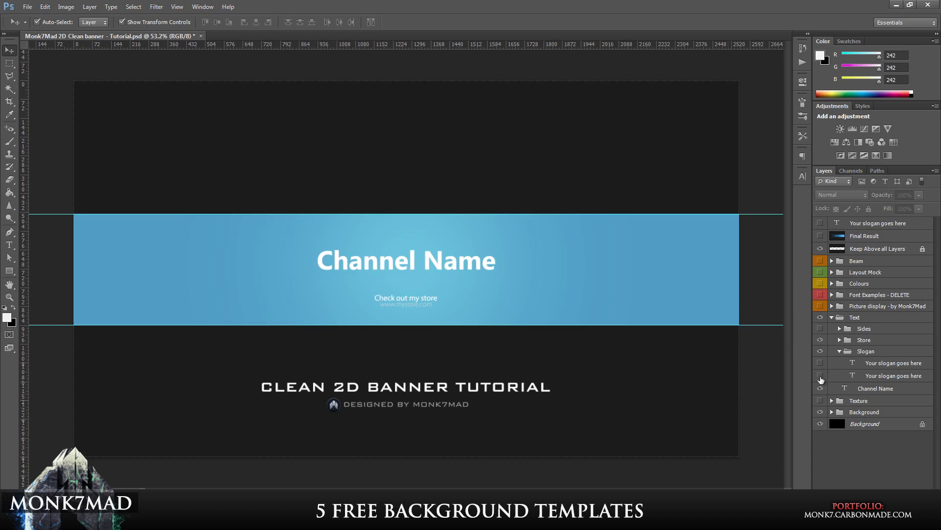
click(820, 376)
Step: Open the Character panel and keep tracking at 0 with Myriad Pro Regular, 33.45 pt
click(201, 7)
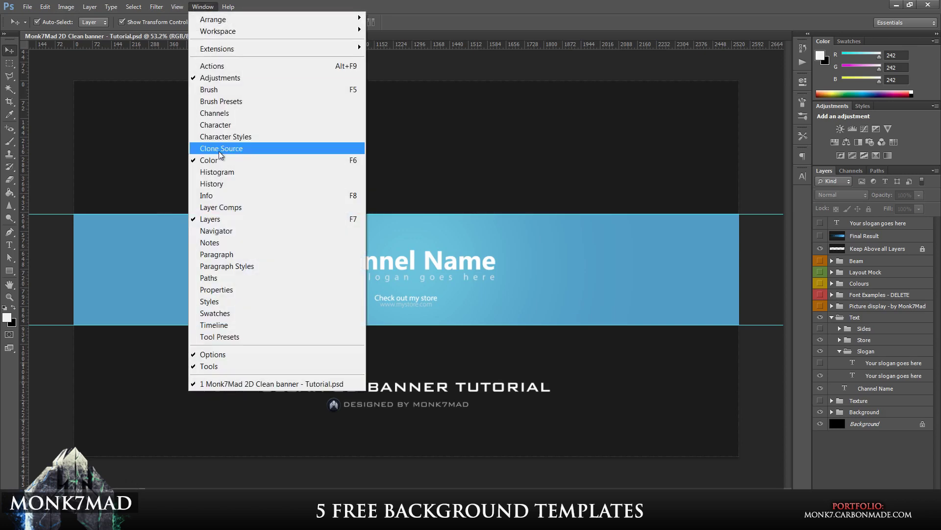
click(231, 124)
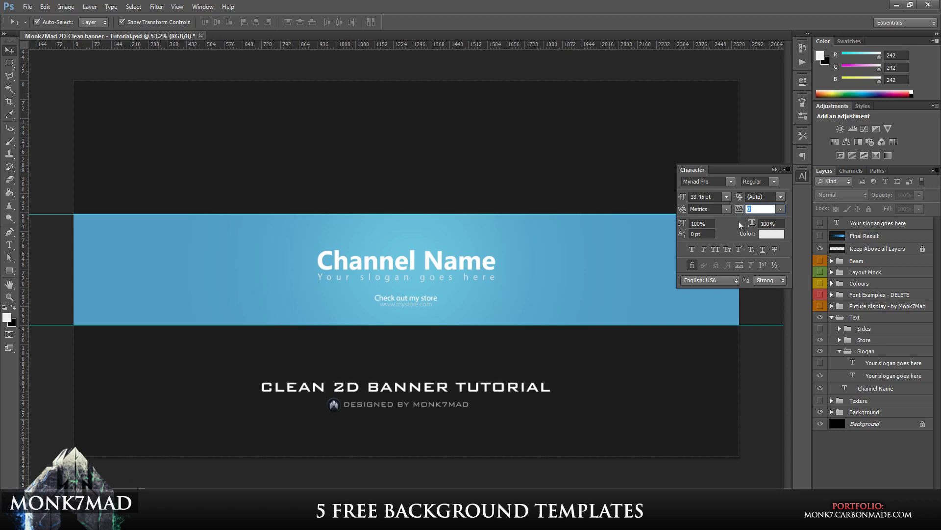
click(765, 209)
click(781, 211)
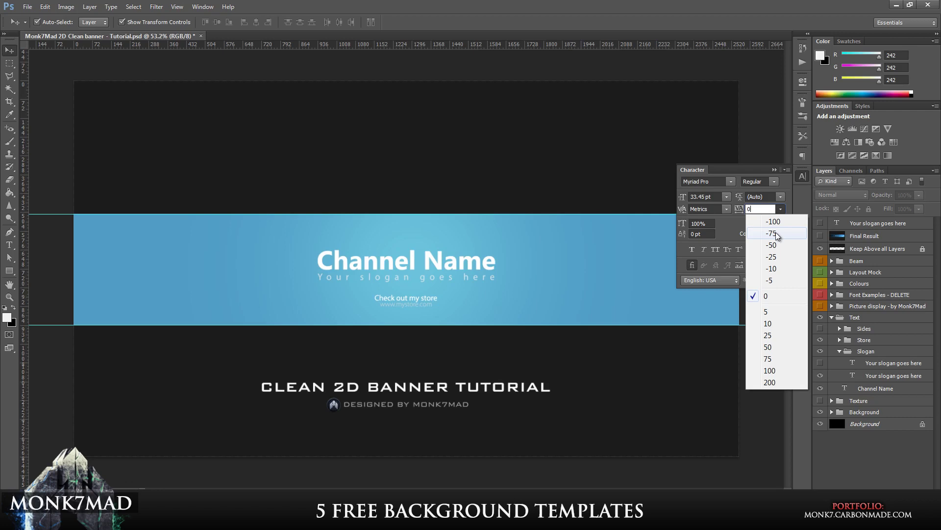
click(786, 207)
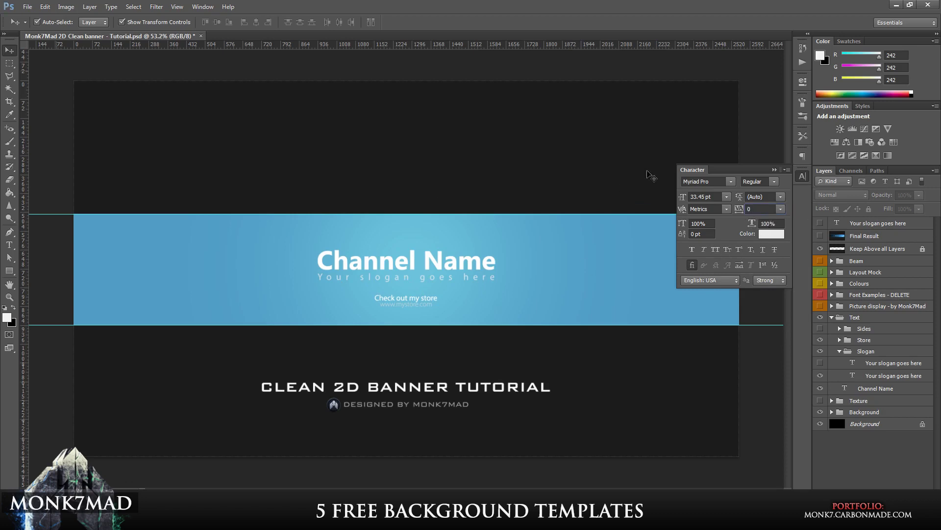
Step: Close the Character panel and turn on the Sides group's Facebook page and Lead Designer texts
click(775, 170)
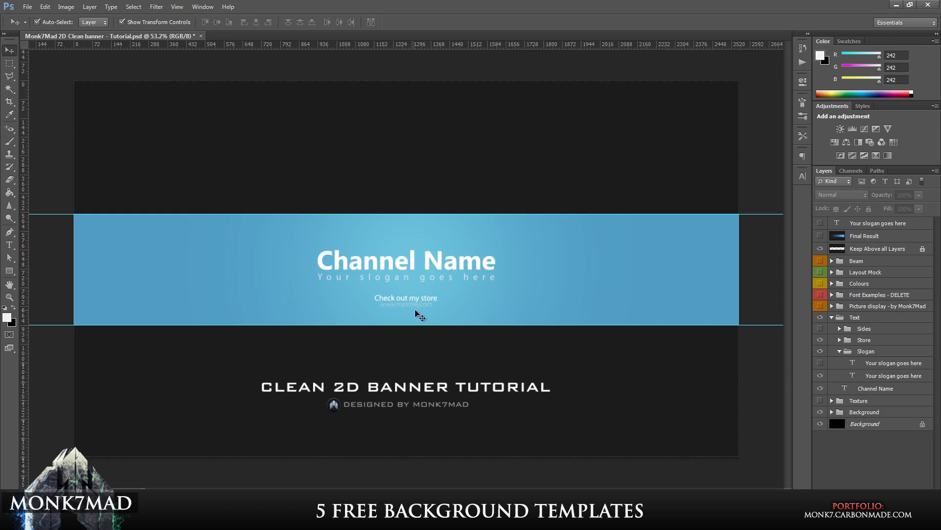
click(820, 329)
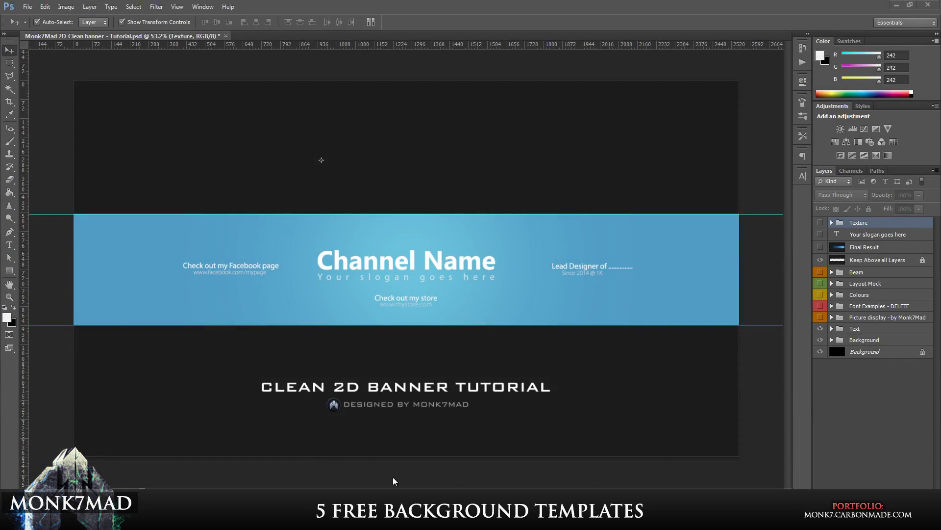
mouse_move(142, 519)
click(107, 467)
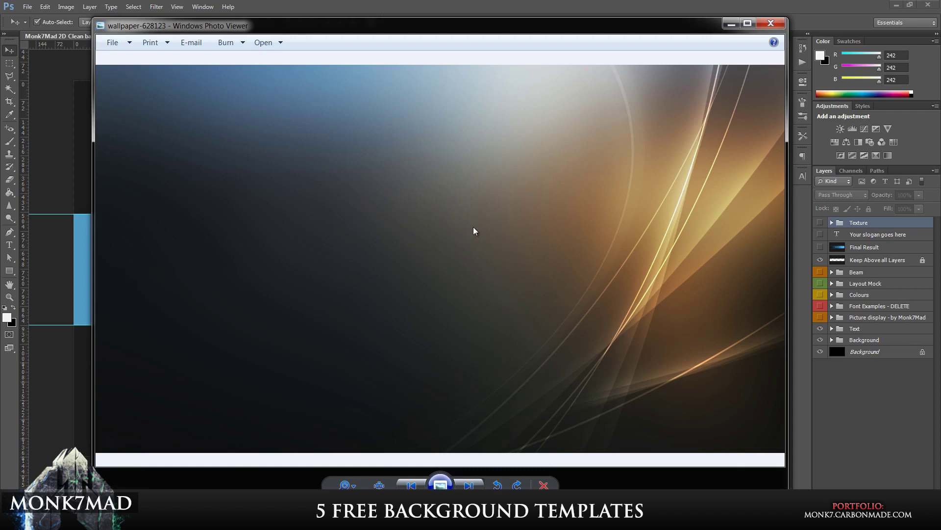
mouse_move(142, 520)
click(228, 457)
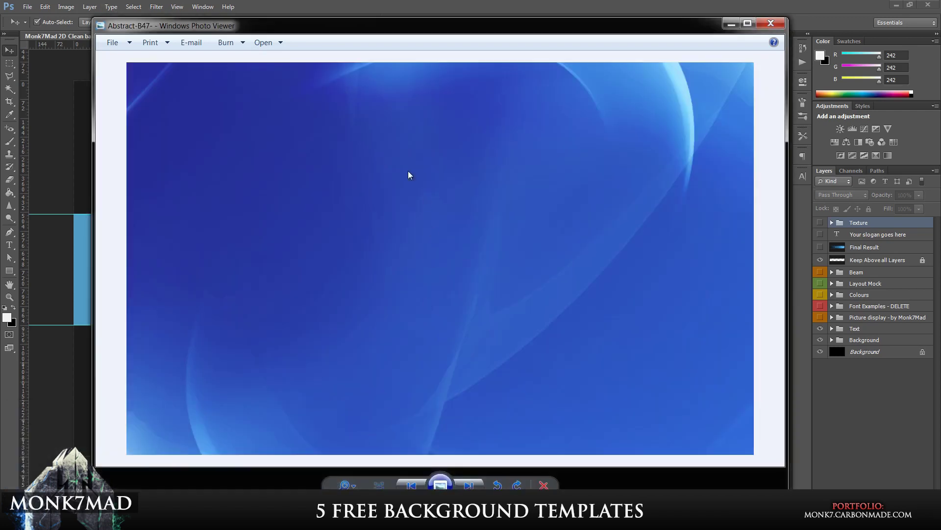
Step: Close both image previews and turn on the Texture group
click(783, 22)
click(771, 19)
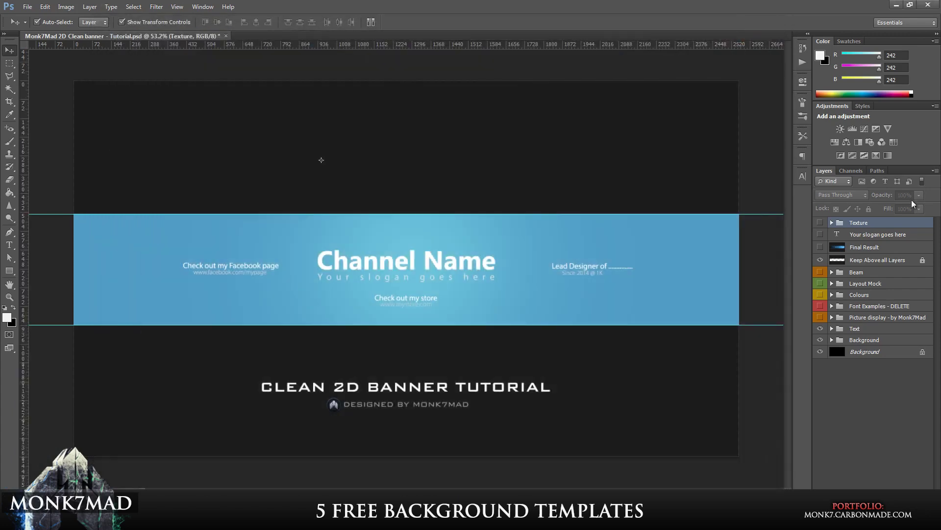
click(820, 223)
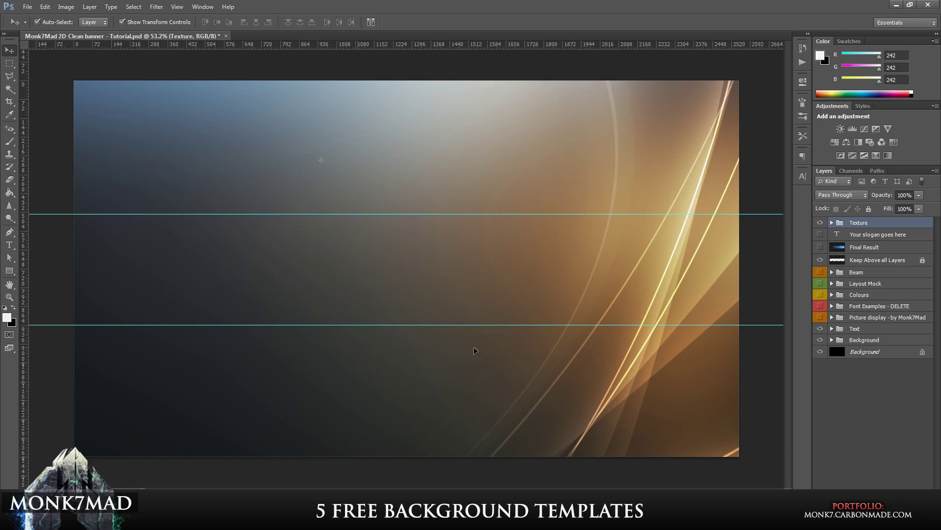
Step: Compare the gold Layer 3 texture, then drag the Texture group below the Text group
click(831, 223)
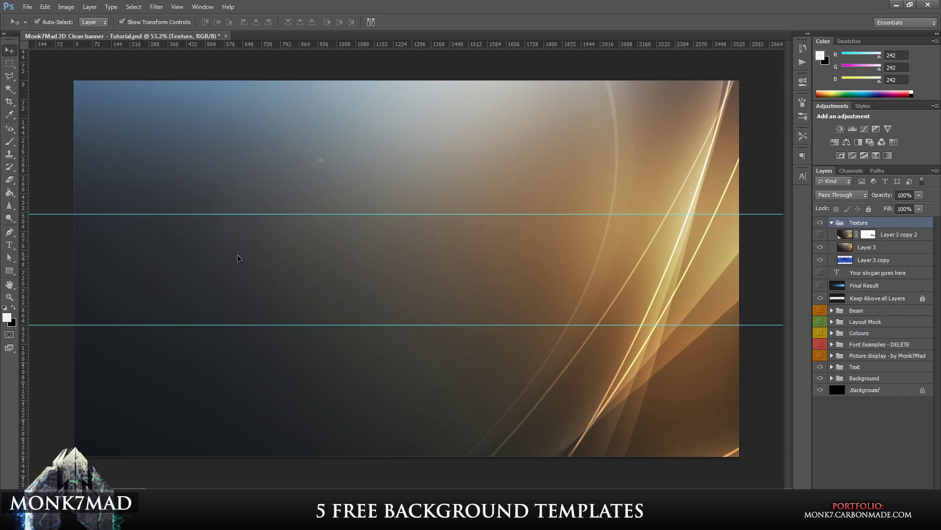
click(820, 247)
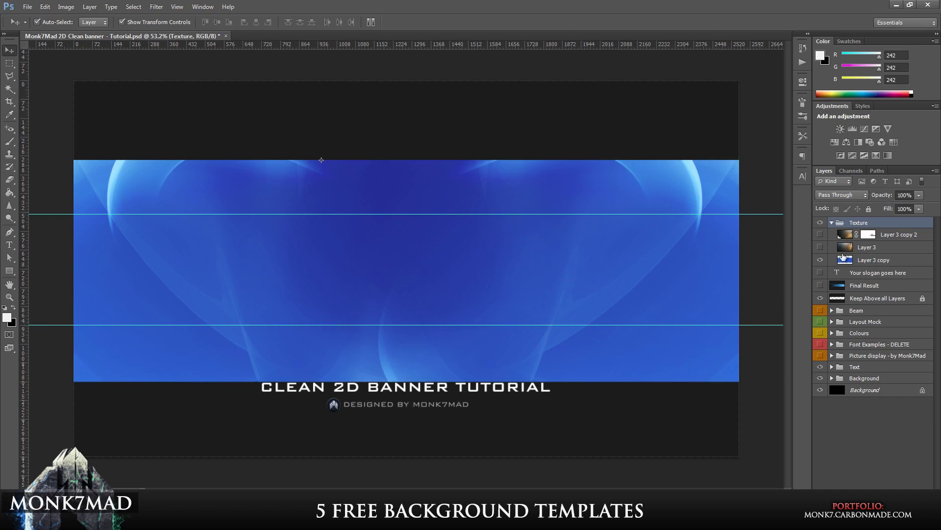
click(820, 247)
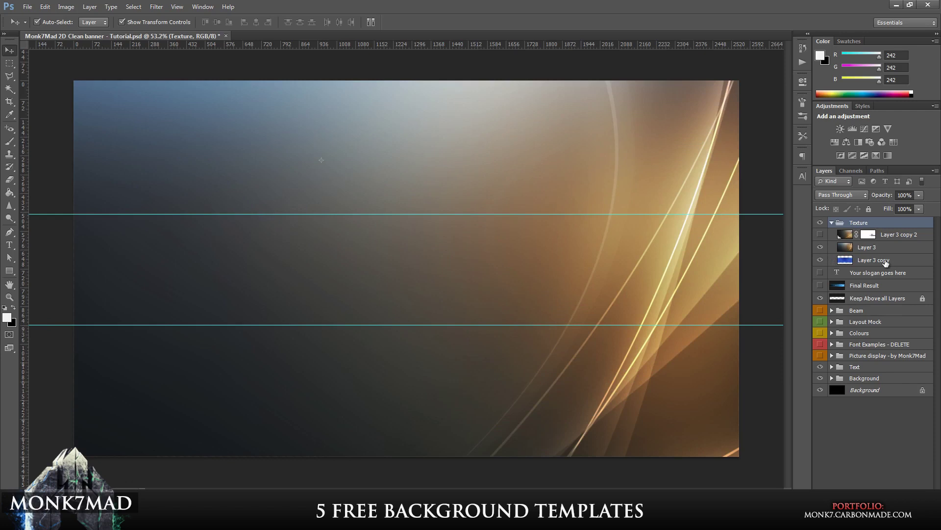
click(885, 261)
drag(862, 222, 870, 372)
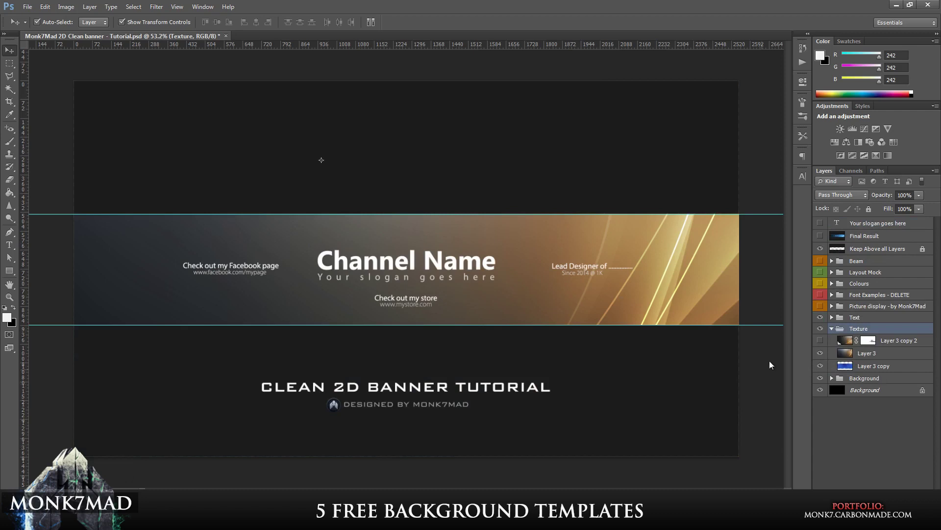
Step: Hide gold Layer 3 and set the blue Layer 3 copy's blend mode to Soft Light
click(867, 353)
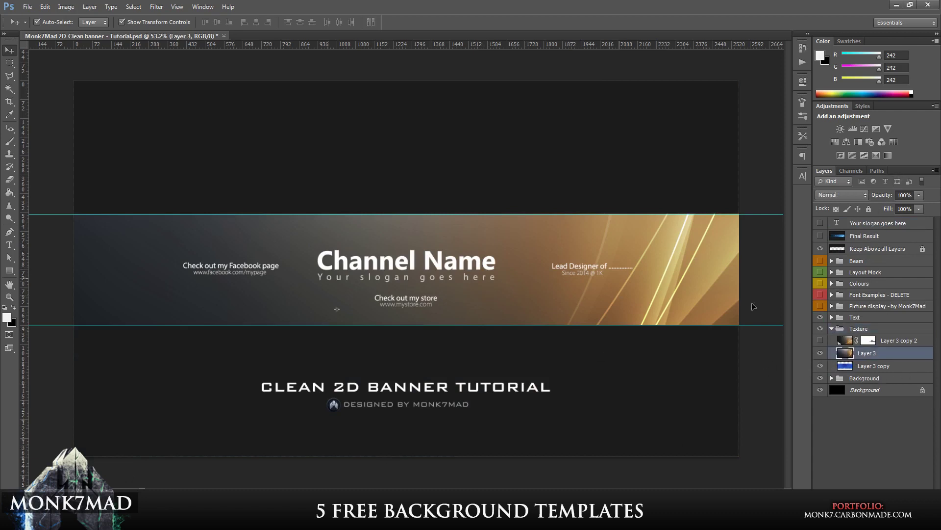
click(820, 353)
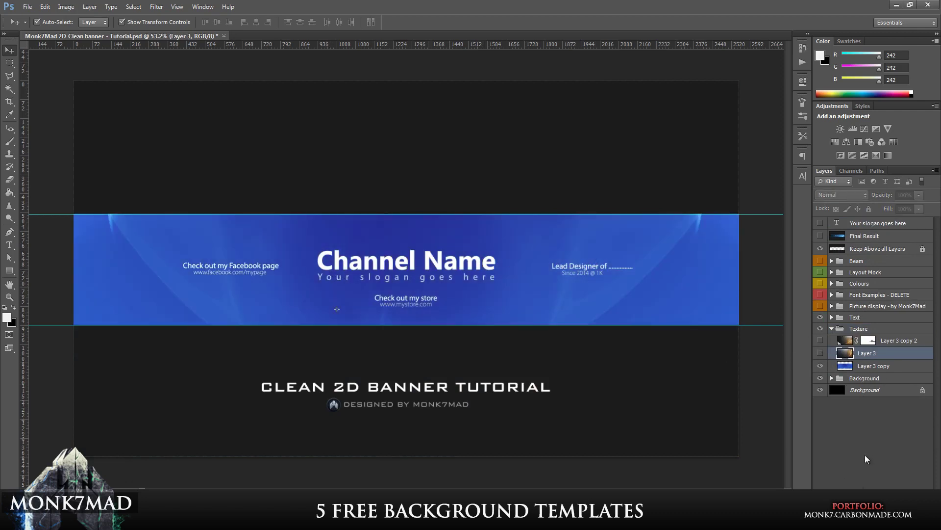
click(874, 366)
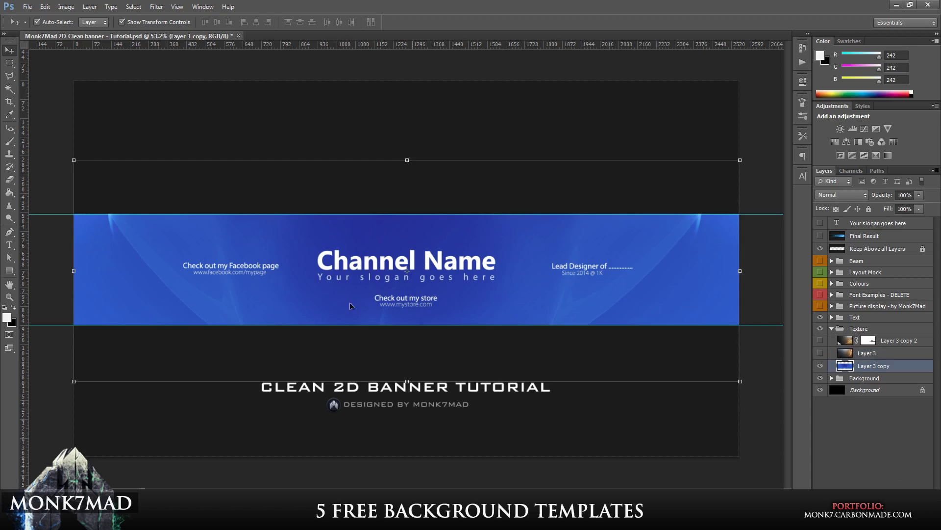
click(824, 195)
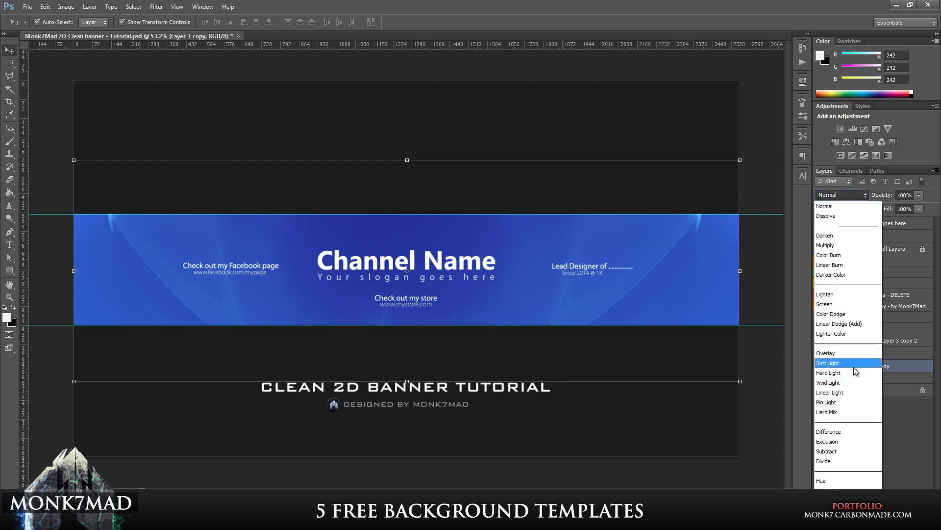
click(854, 367)
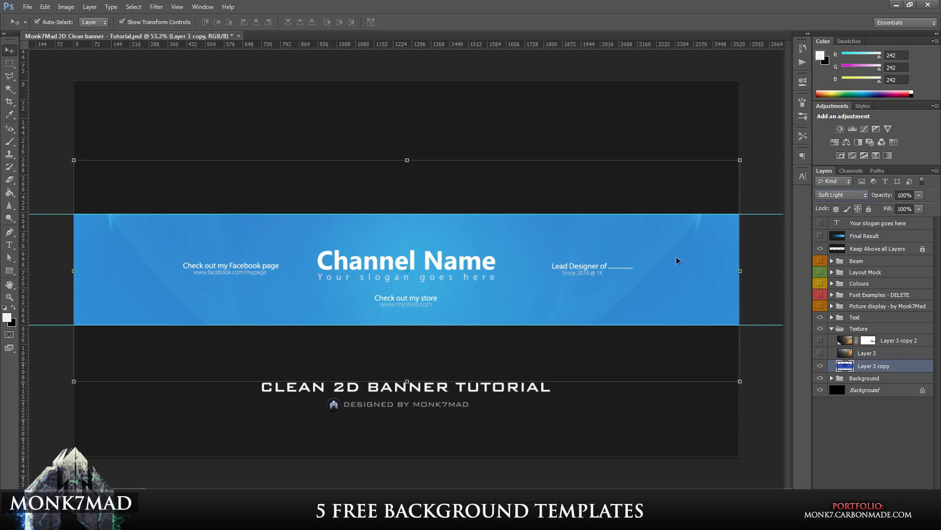
click(756, 426)
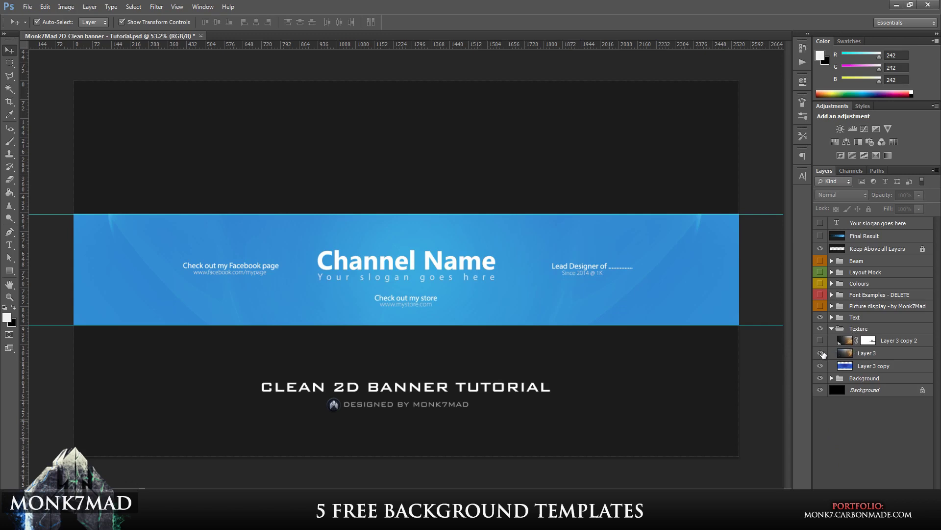
Step: Show Layer 3 and set its blend mode to Luminosity
click(821, 353)
click(885, 354)
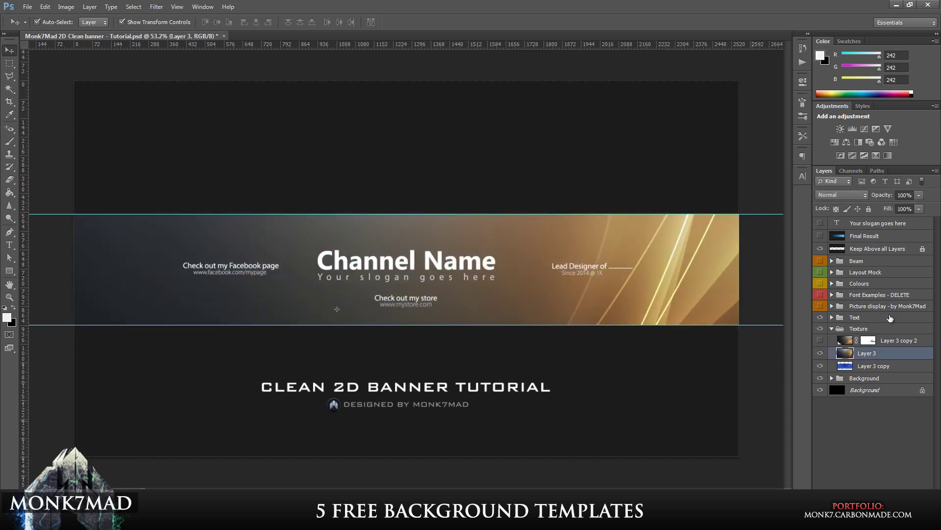
click(841, 195)
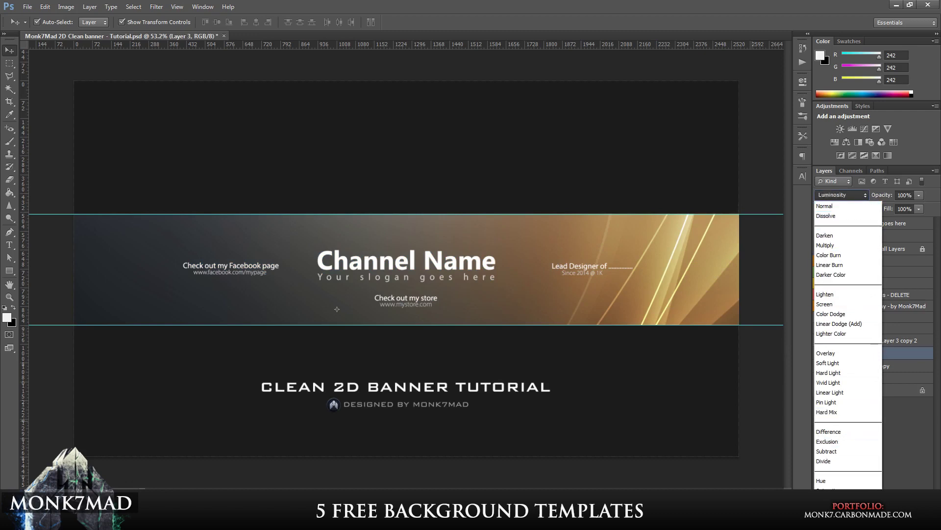
key(Return)
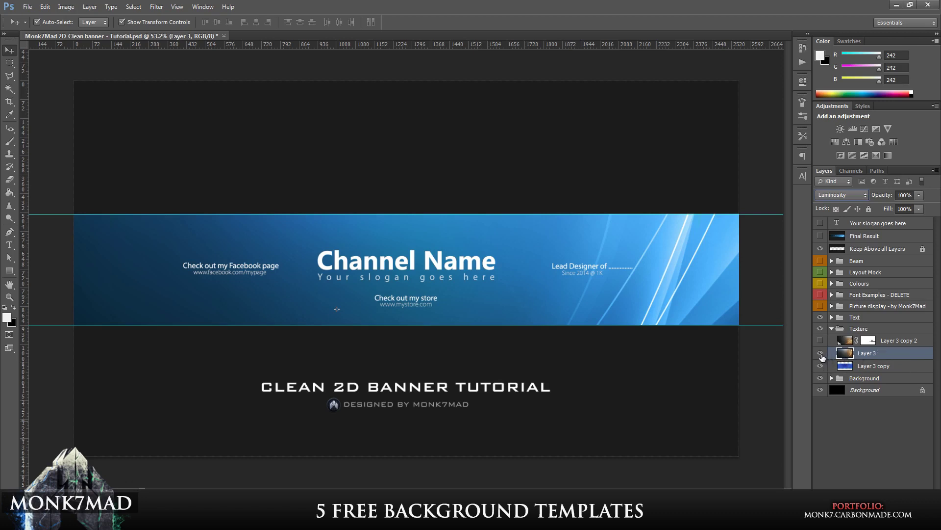
Step: Hide Layer 3, show the masked Layer 3 copy 2, and collapse the Texture group
click(820, 353)
click(821, 340)
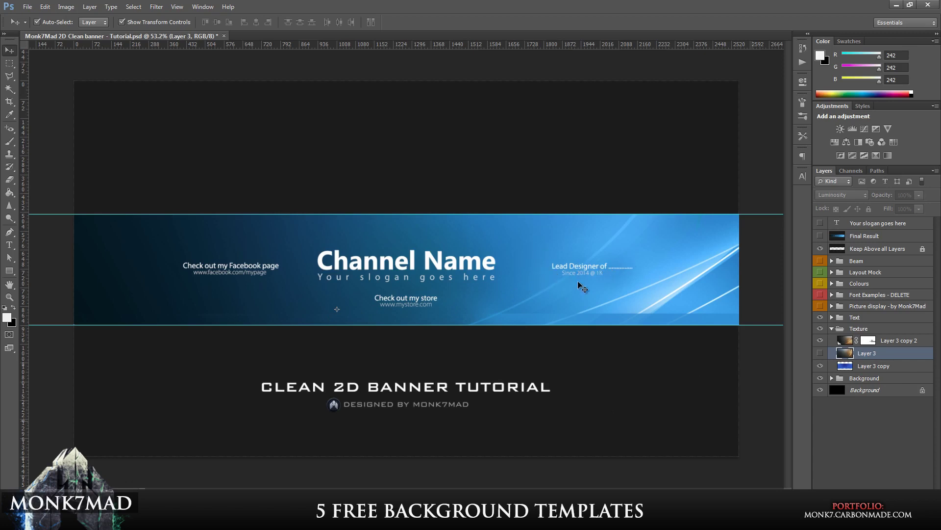
click(832, 328)
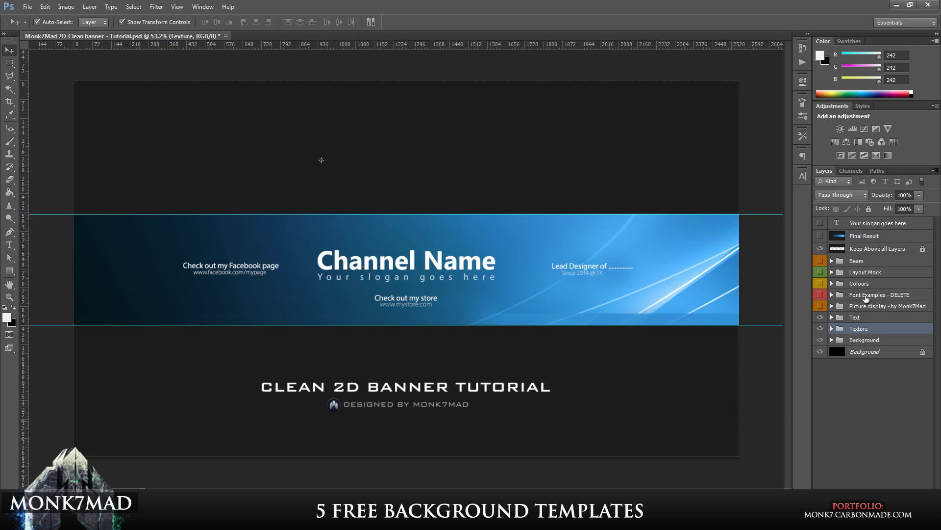
Step: Expand the Text, Sides and Without Shadow groups, collapsing the Slogan group
click(833, 319)
click(832, 318)
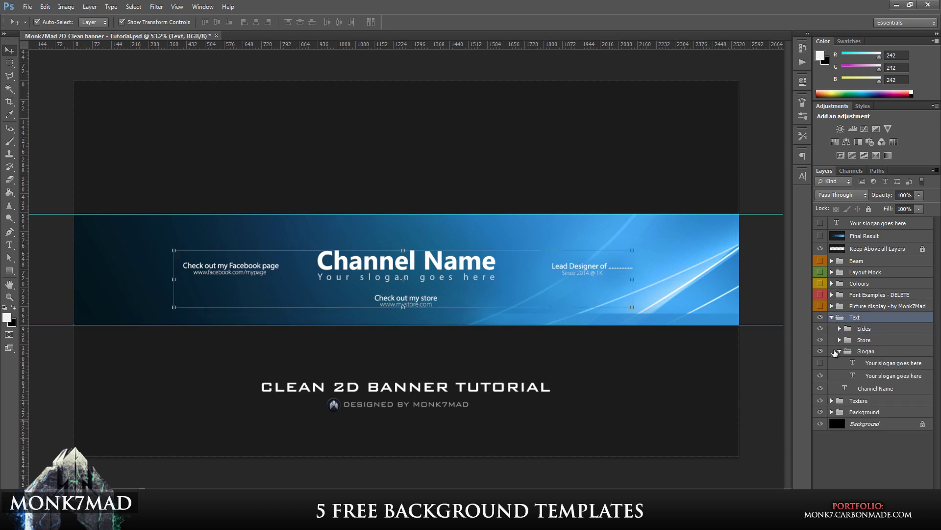
click(839, 352)
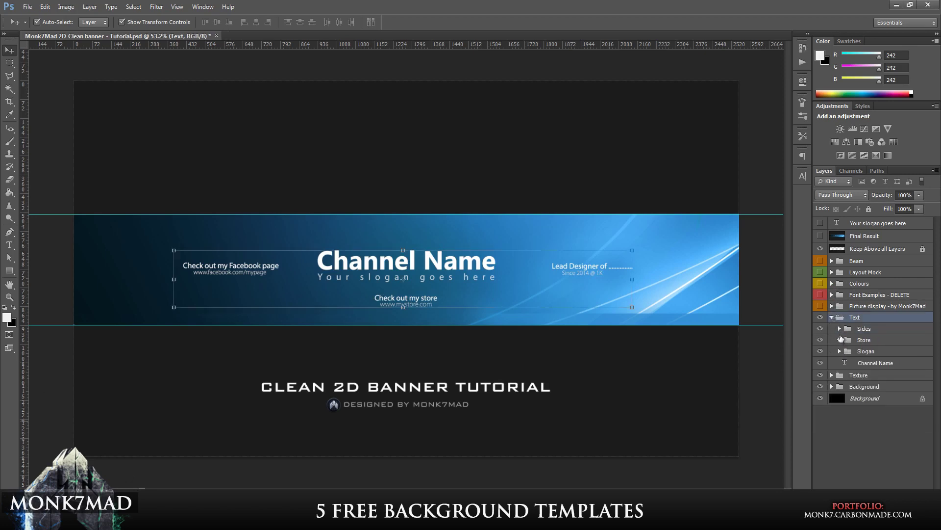
click(840, 329)
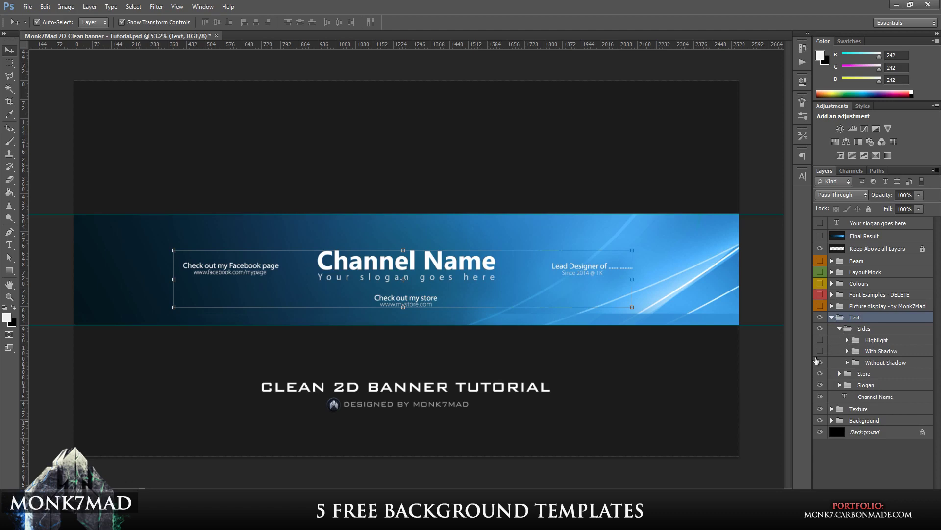
click(194, 267)
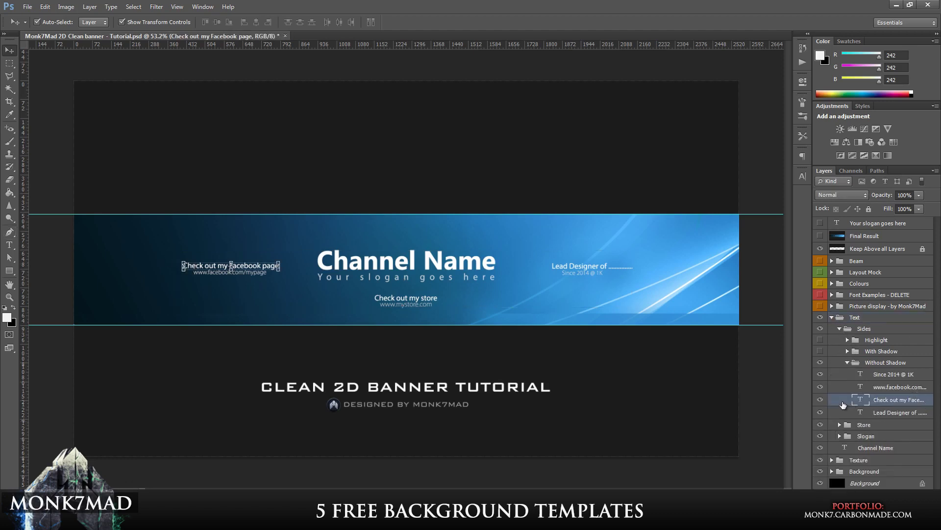
Step: Try a drop shadow on the Facebook side text, then close Layer Style without keeping it
double_click(842, 404)
click(673, 437)
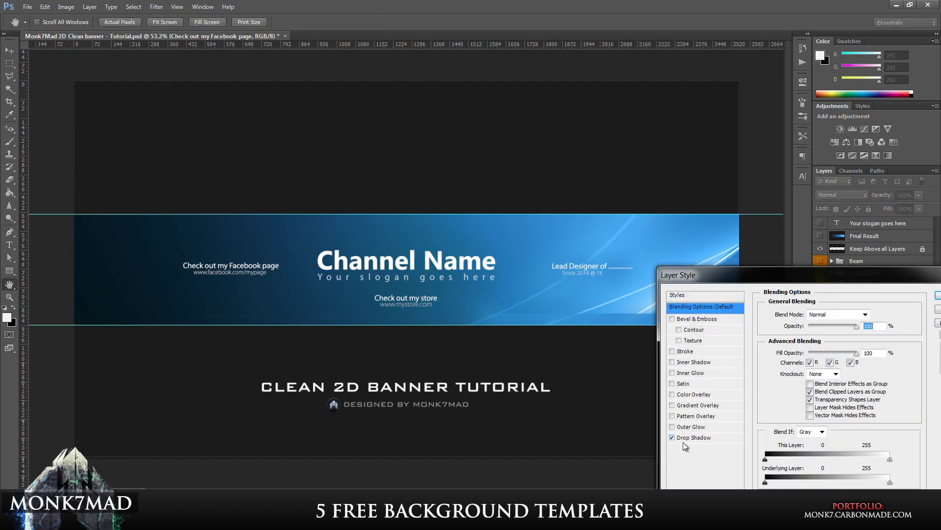
click(687, 440)
click(933, 310)
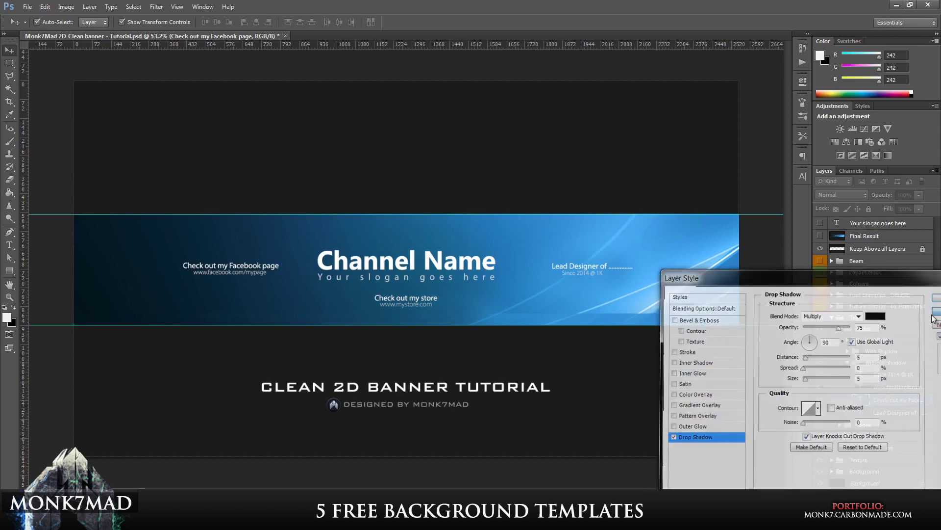
click(320, 158)
Step: Add a Multiply drop shadow at 30% opacity, 90° angle, 7 px distance to Channel Name
click(484, 267)
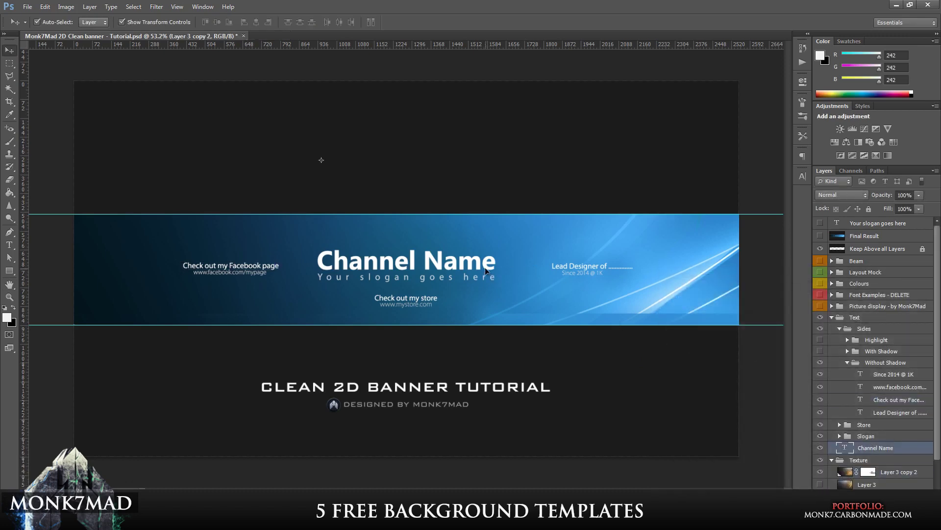
double_click(809, 441)
click(672, 437)
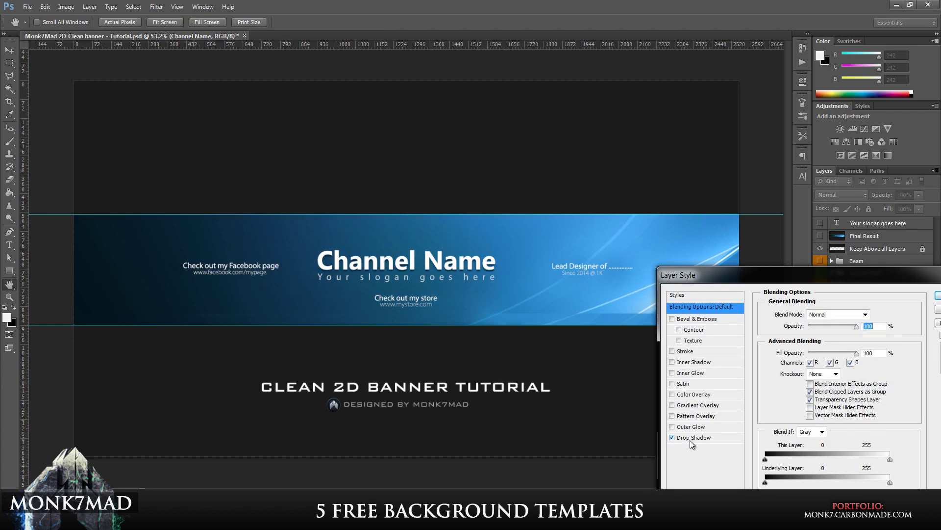
click(692, 437)
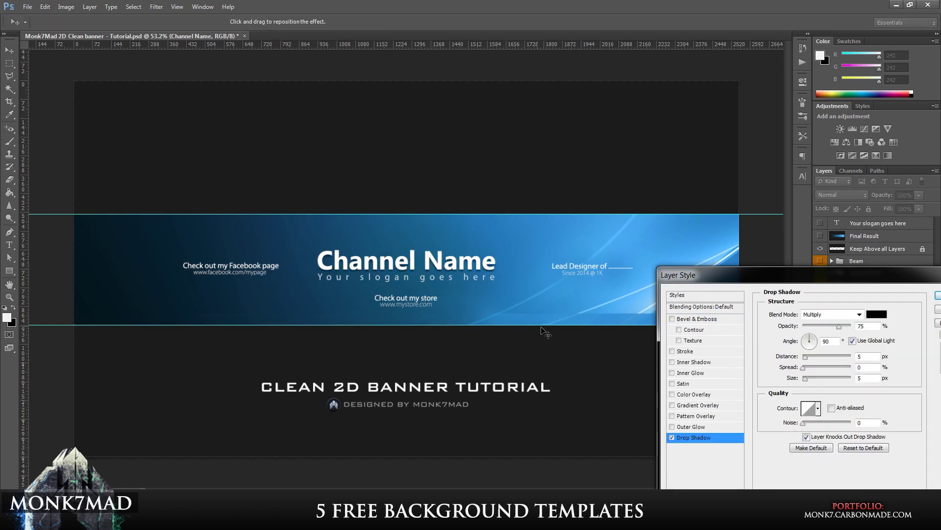
drag(839, 326, 809, 383)
click(937, 296)
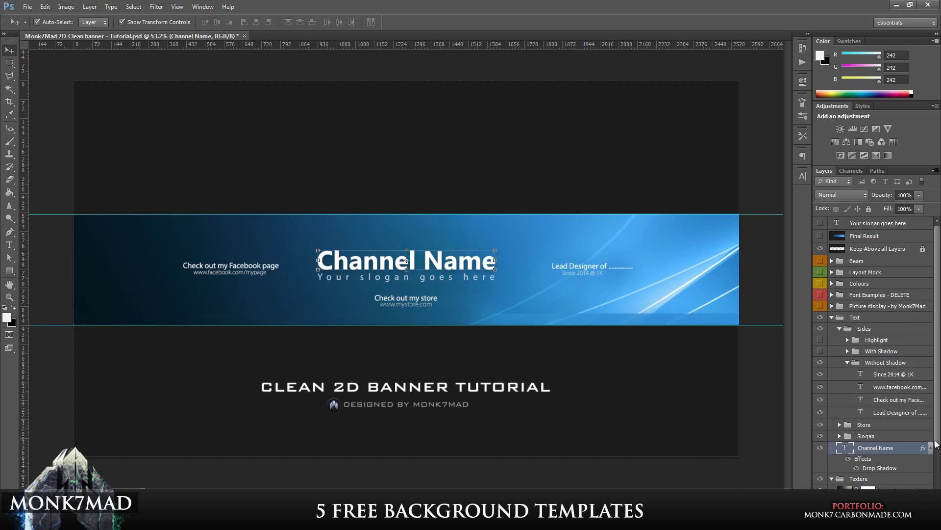
Step: Switch the side text to the With Shadow version, hiding Without Shadow
click(822, 351)
click(823, 362)
click(783, 376)
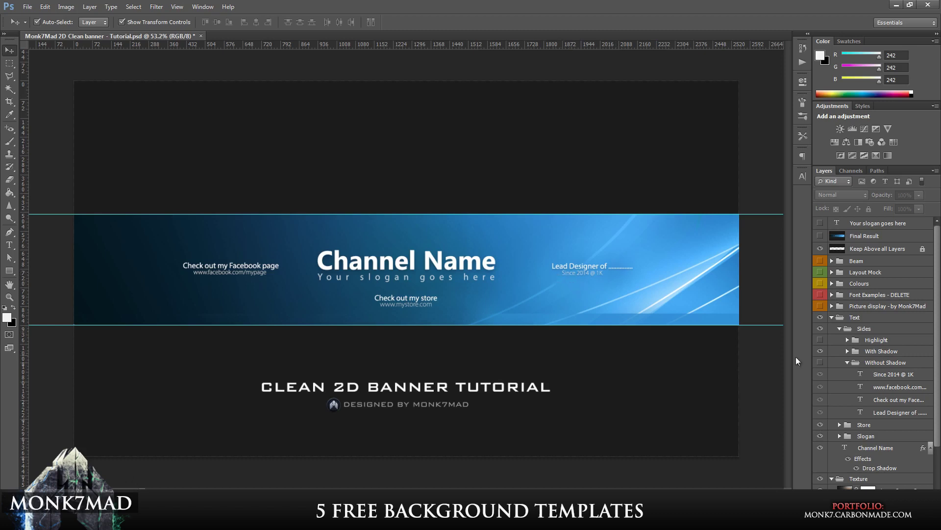
Step: Collapse the Without Shadow, Sides and Text groups and return to the Move tool
click(847, 362)
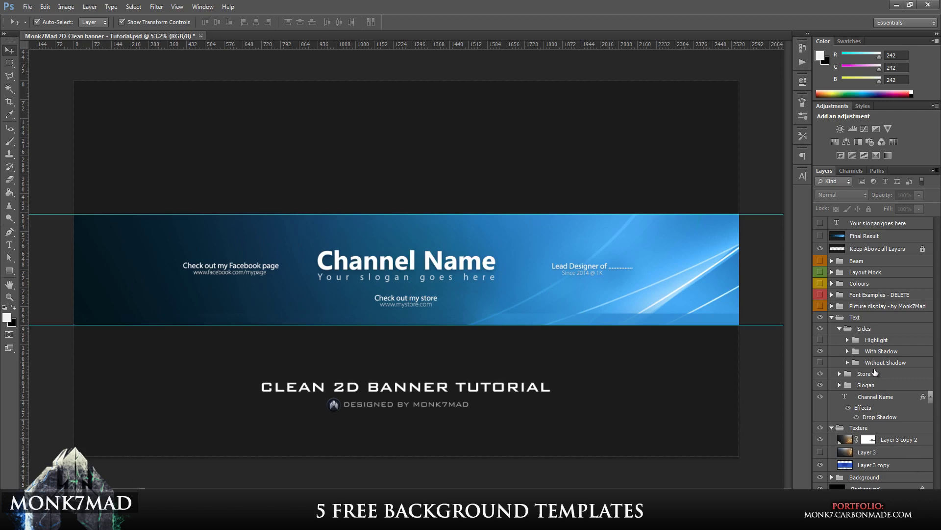
click(839, 329)
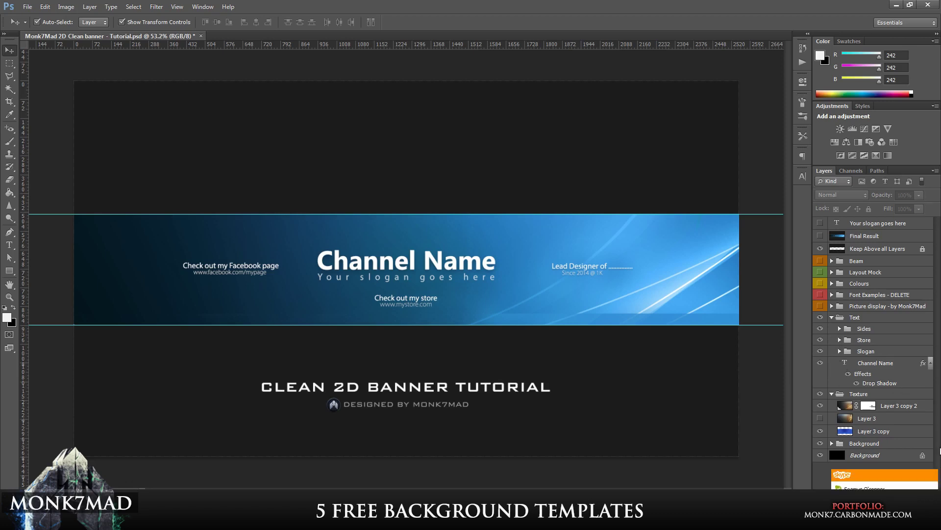
click(932, 475)
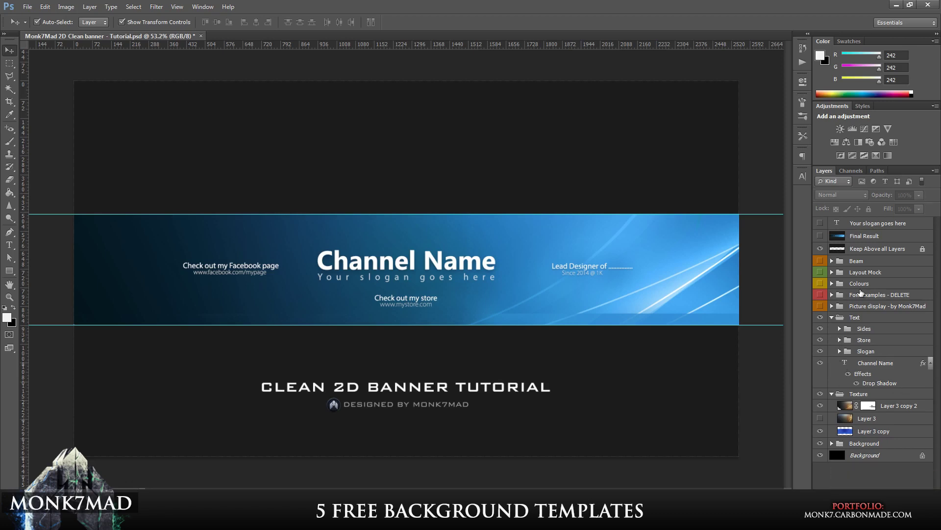
key(i)
key(v)
click(831, 318)
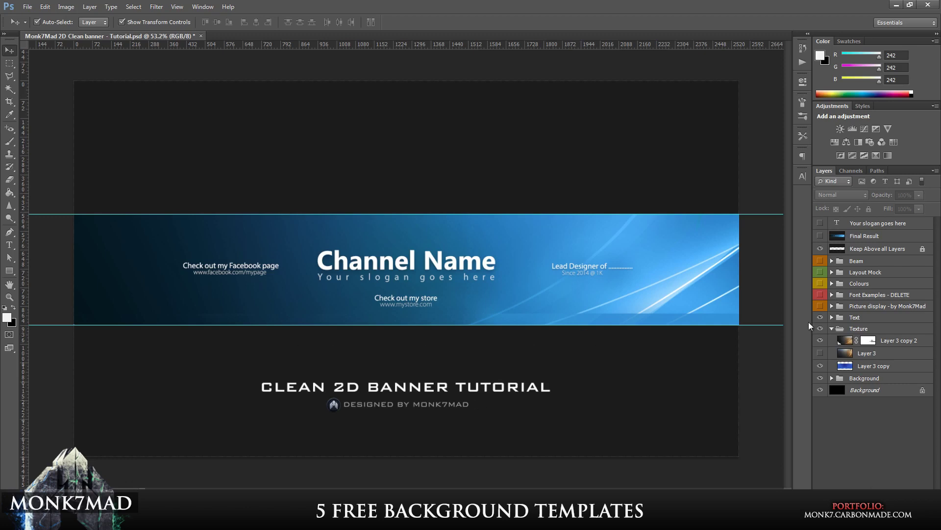
click(9, 271)
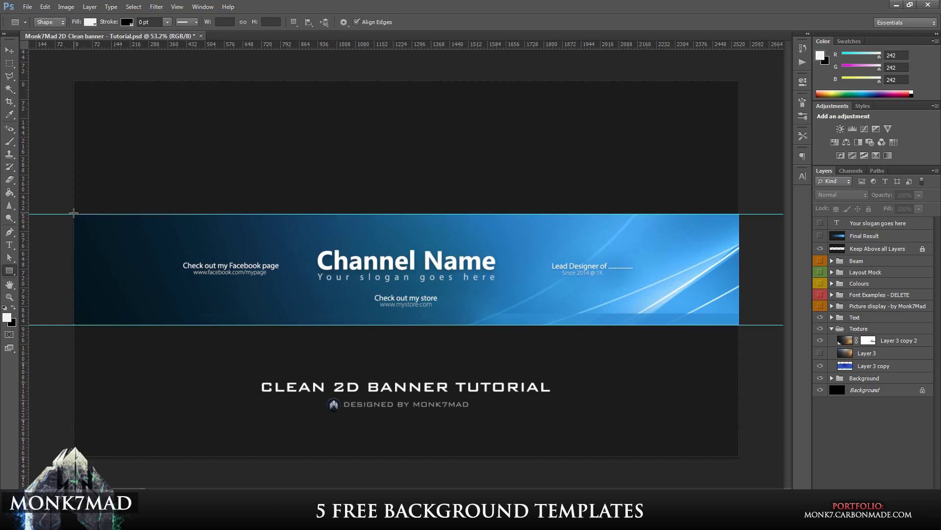
drag(74, 213, 739, 225)
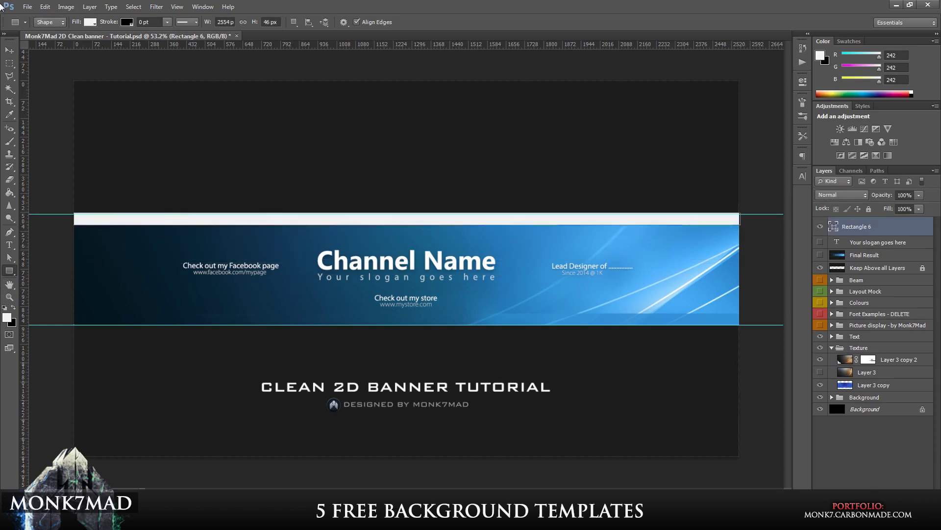
click(9, 50)
click(116, 120)
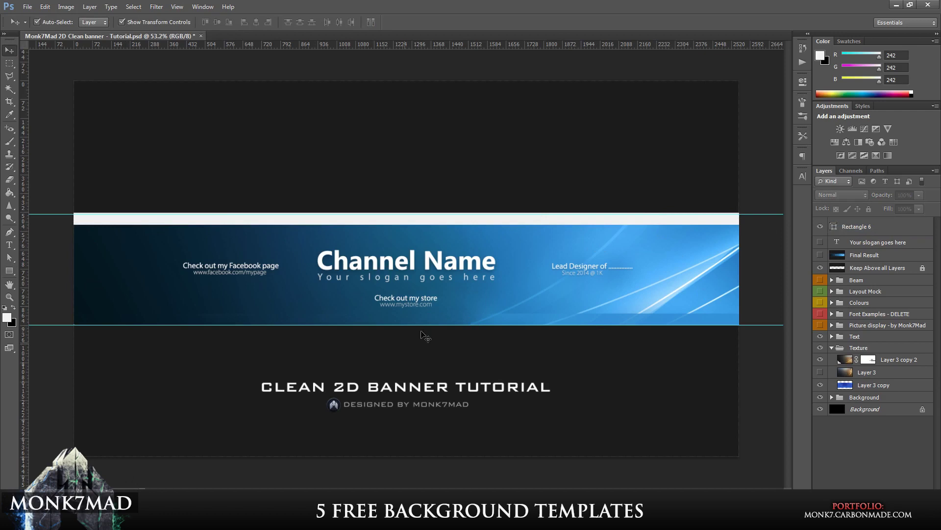
click(481, 224)
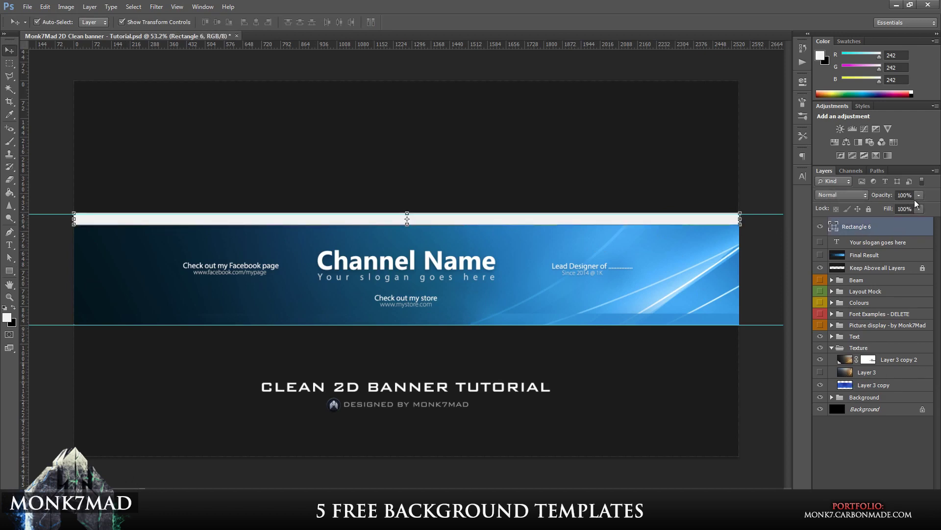
drag(919, 195, 875, 218)
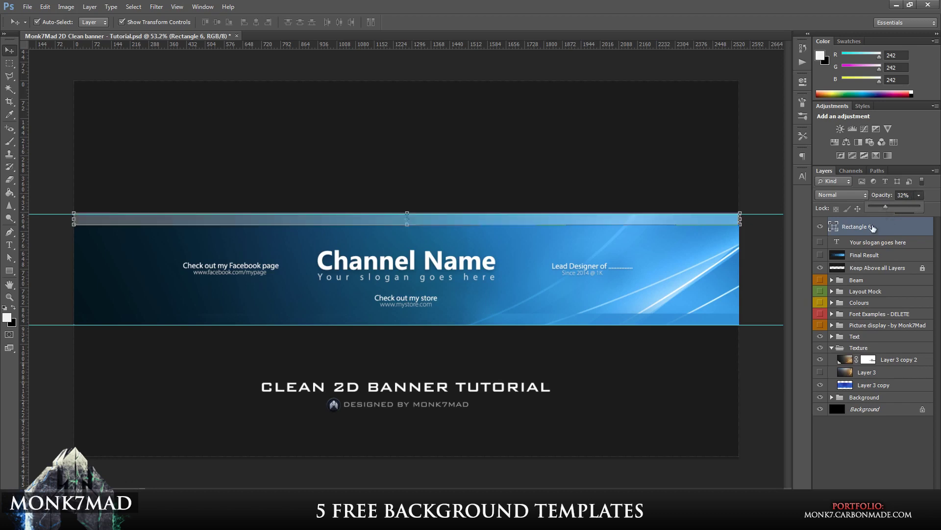
click(767, 226)
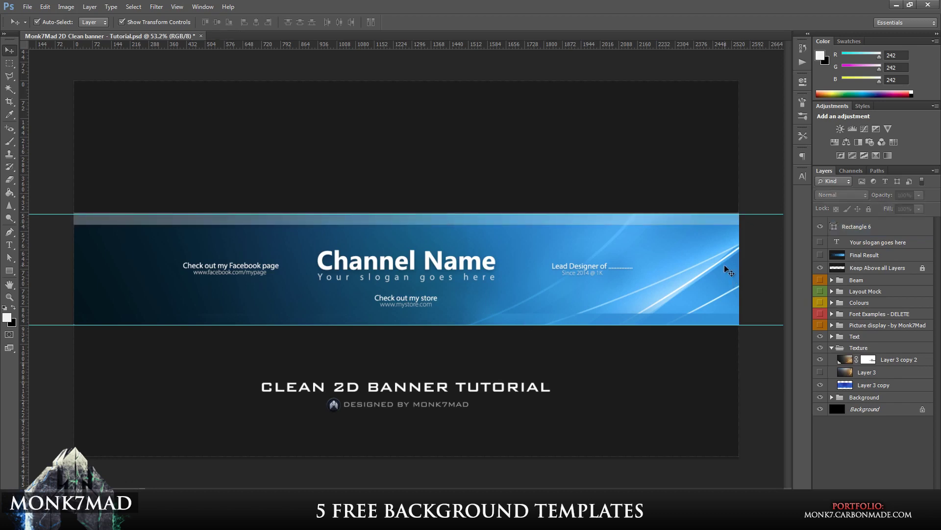
click(520, 226)
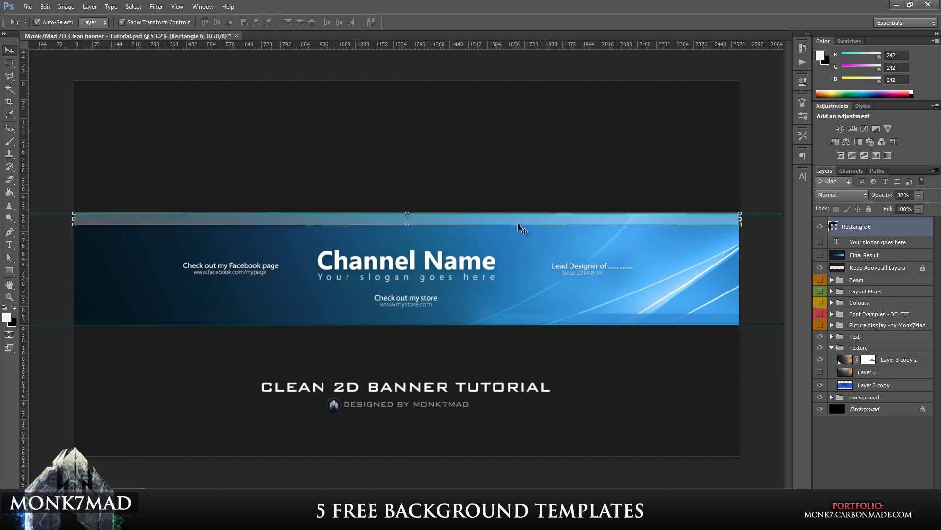
key(Delete)
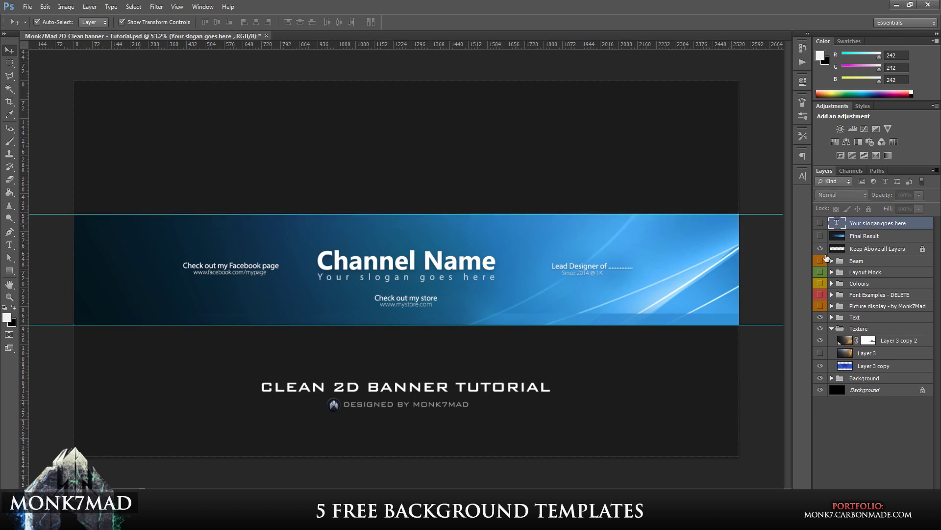
Step: Show and expand the Beam group, turn on the Across lines, and hide the guides
click(820, 261)
click(833, 263)
click(831, 260)
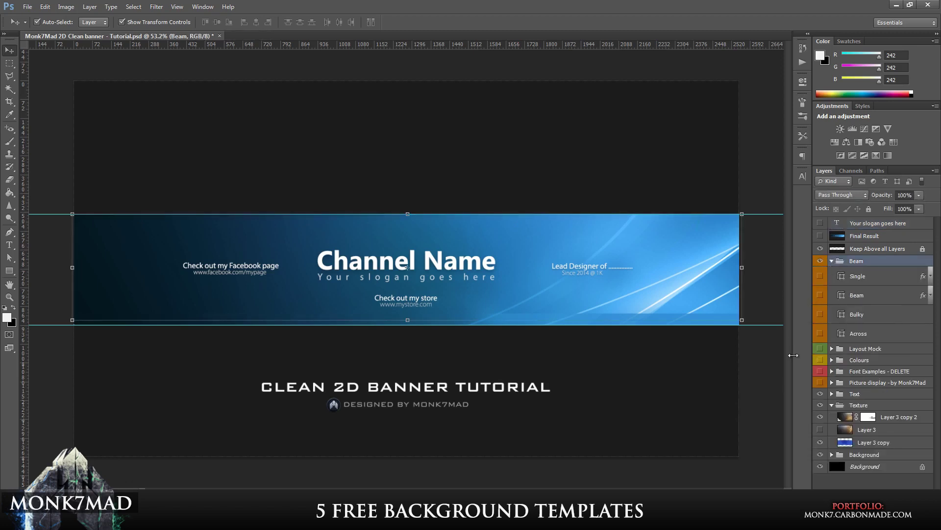
click(718, 417)
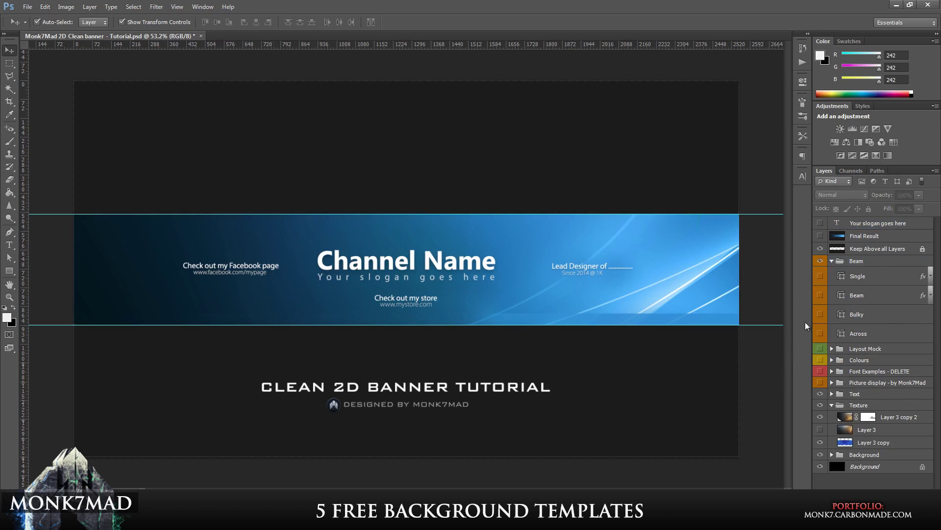
click(819, 334)
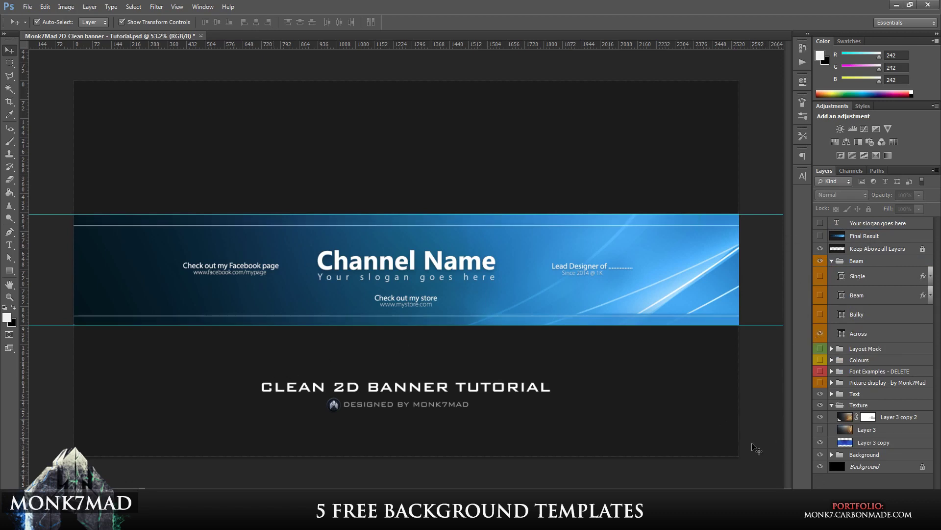
key(ctrl+semicolon)
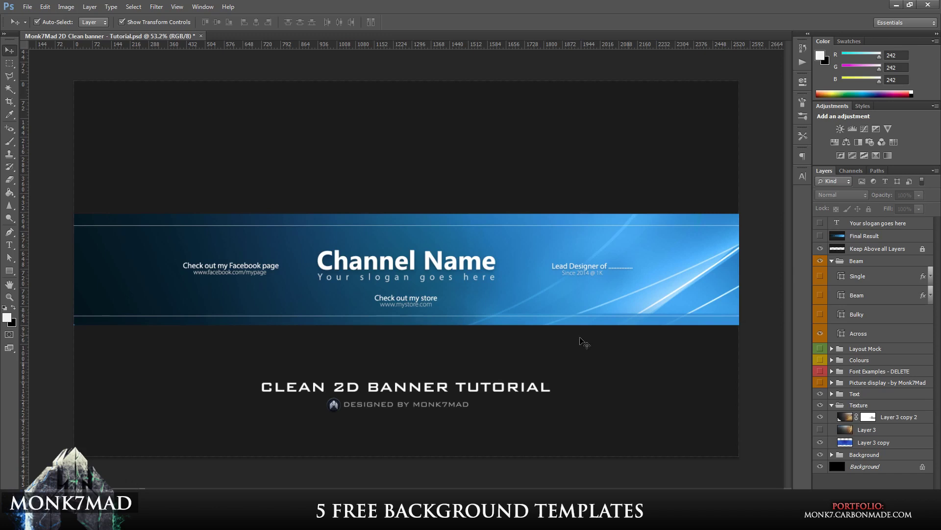
Step: Nudge the Across beam lines slightly lower with the arrow keys
click(504, 317)
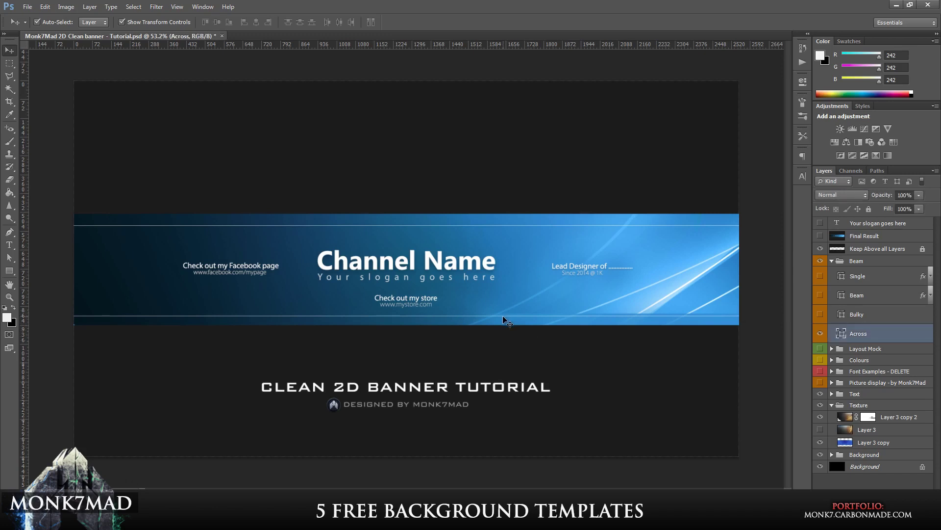
key(Up)
key(Up)
key(Up)
key(Up)
key(Up)
key(Up)
key(Up)
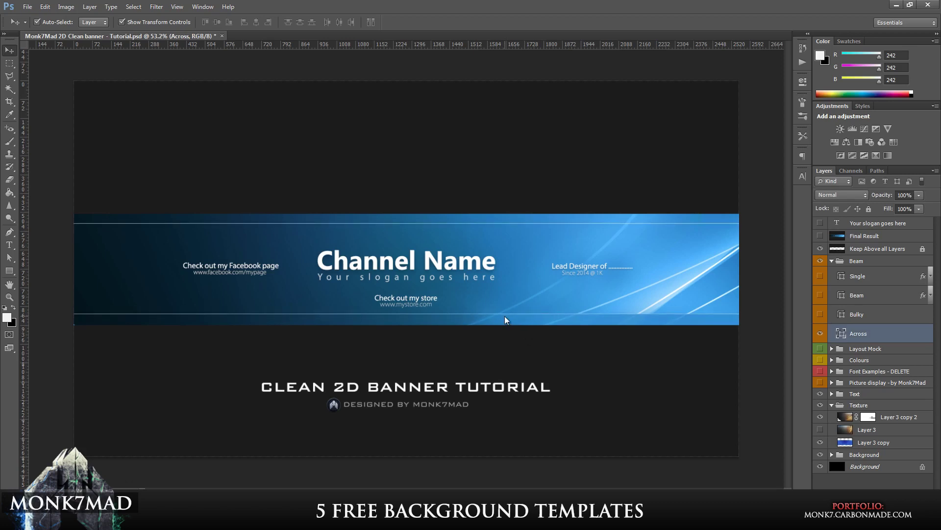
key(Down)
key(Down)
key(Down)
key(Down)
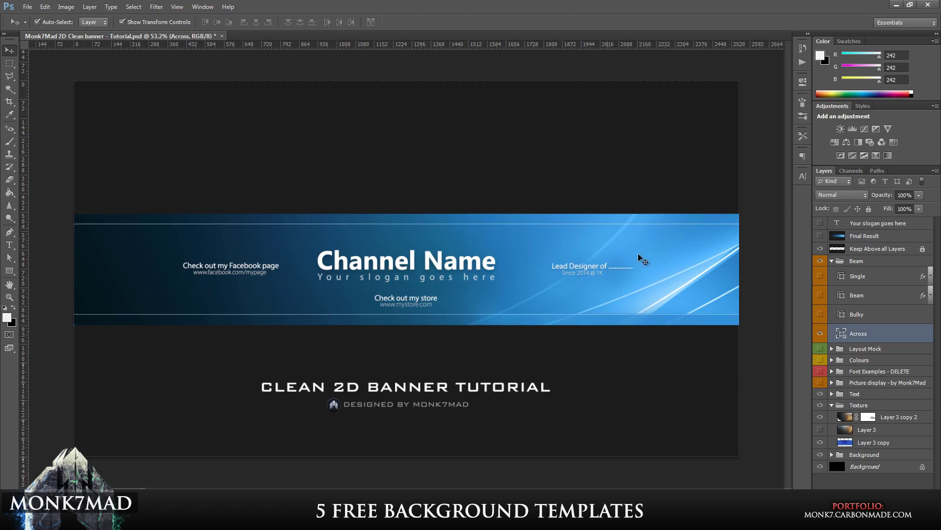
Step: Hide the Across lines and show and select the Bulky angled beam layer
click(821, 334)
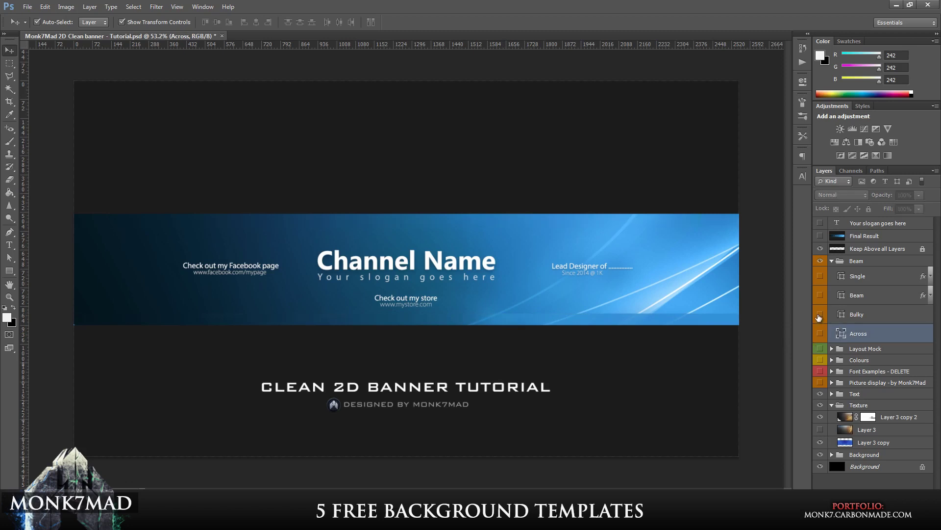
click(819, 314)
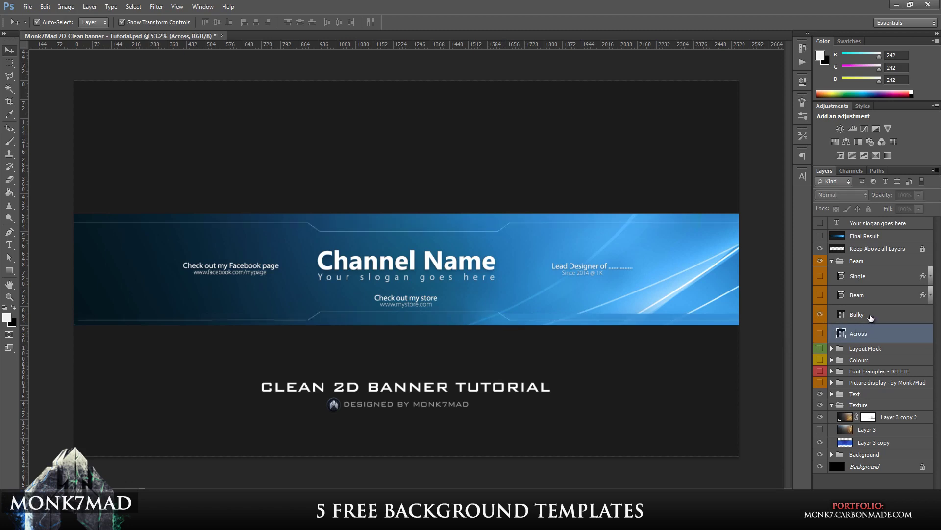
click(871, 316)
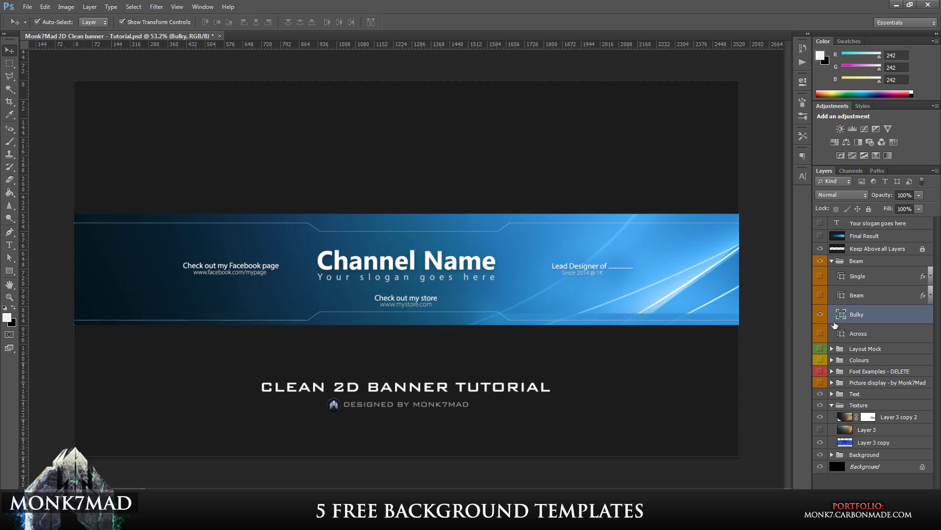
Step: Hide Bulky, try the Beam layer at a lowered 55% fill, then hide it
click(819, 314)
click(820, 295)
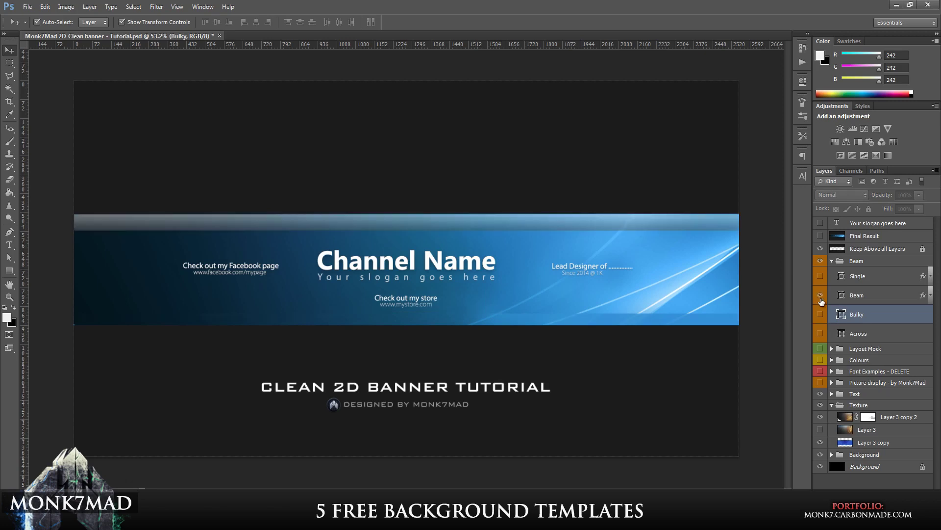
click(902, 299)
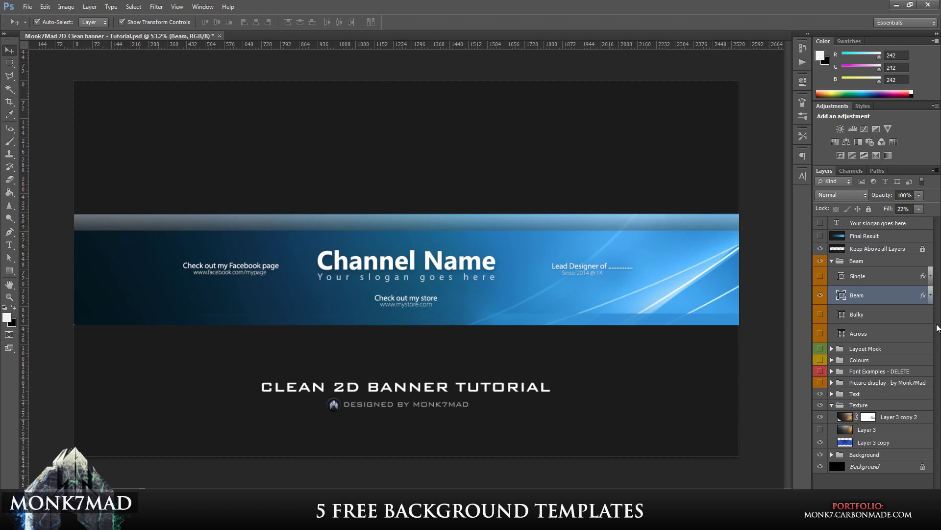
click(919, 209)
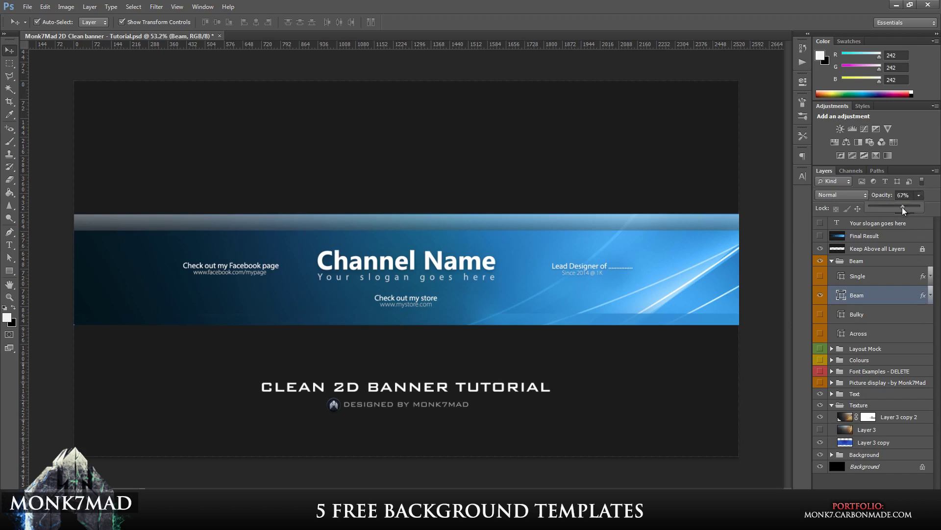
drag(904, 210, 898, 211)
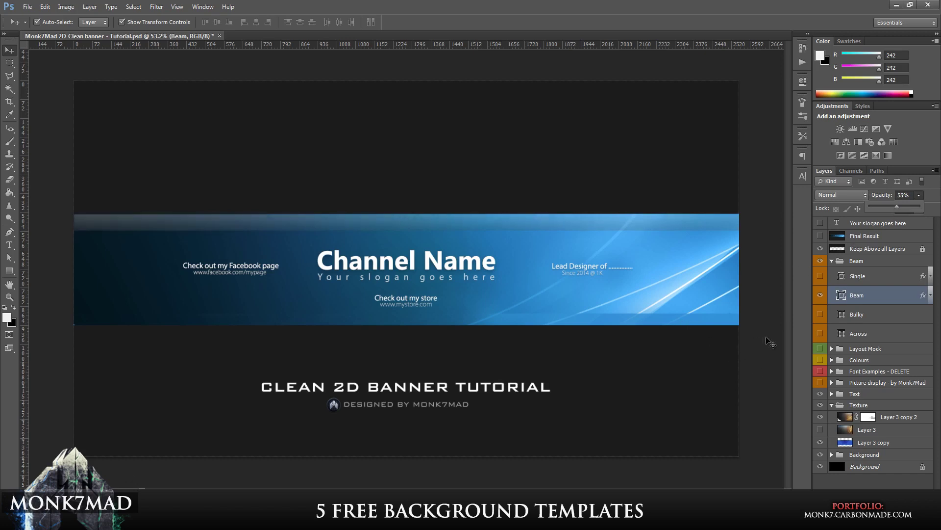
click(758, 279)
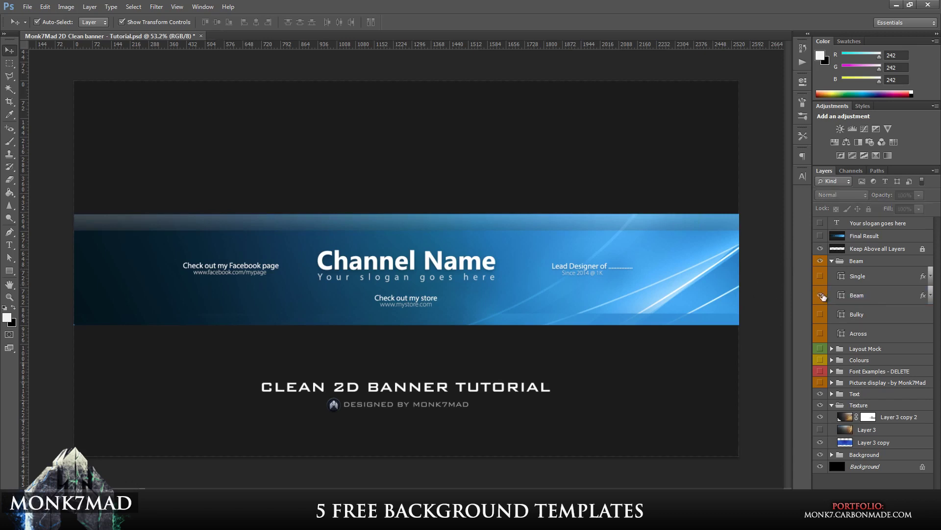
click(821, 296)
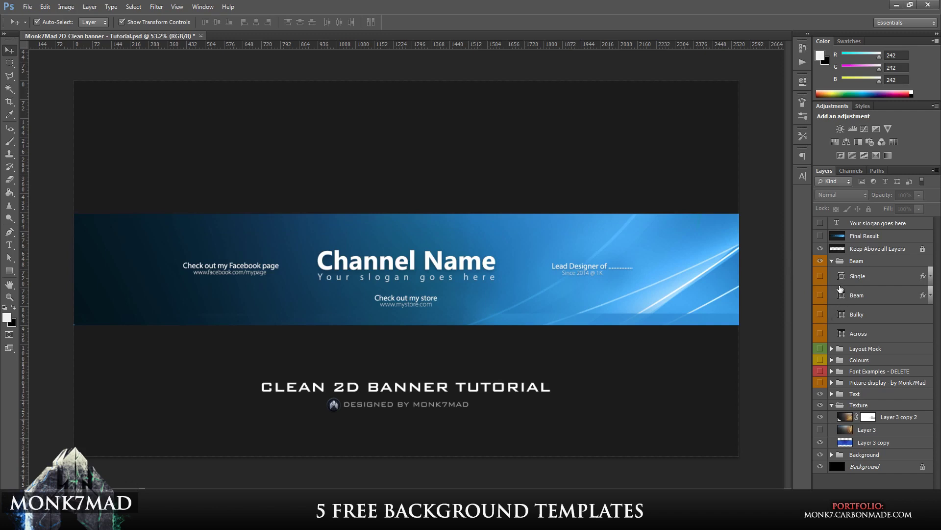
Step: Show the Single thin-line beam and collapse the Texture group
click(821, 278)
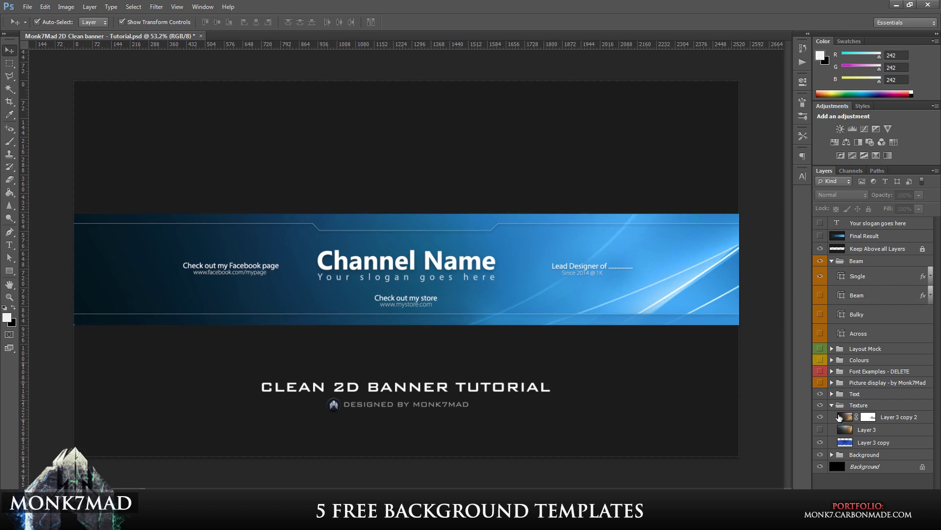
click(832, 405)
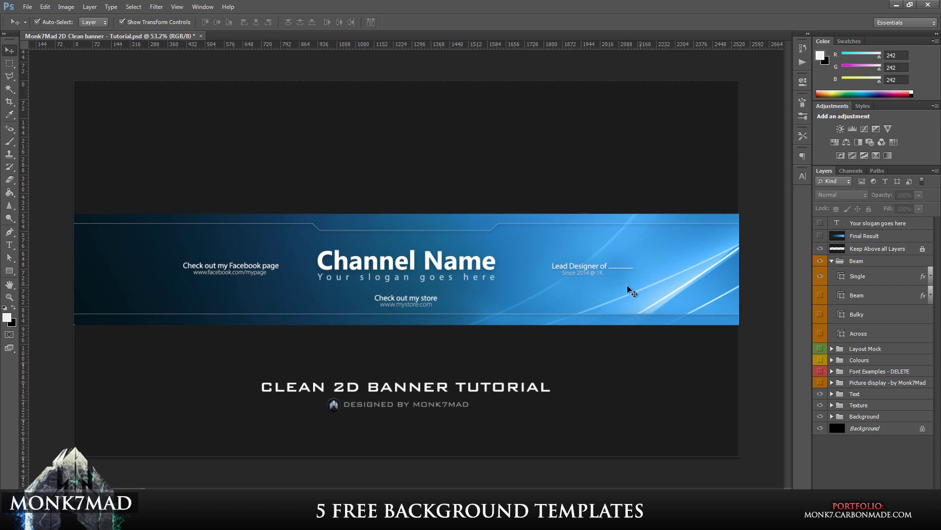
click(9, 114)
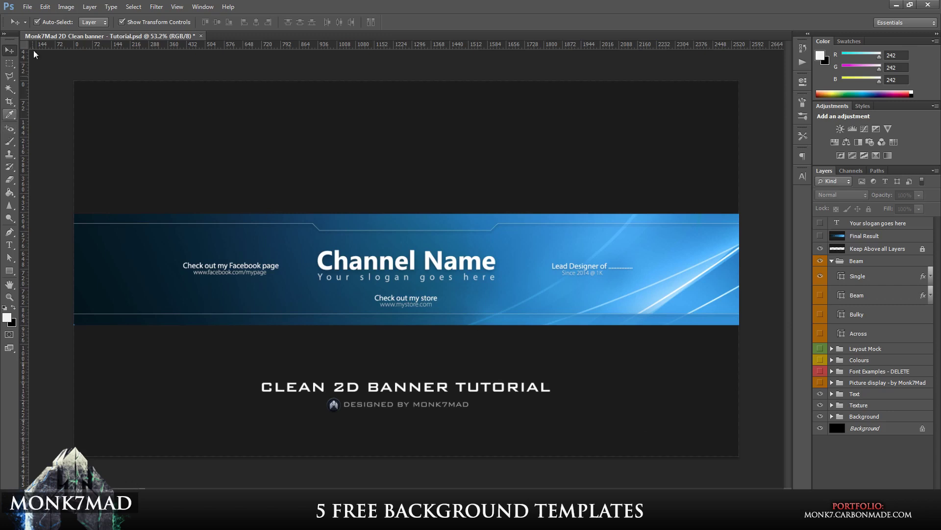
Step: Save for Web as a 2550×1440 PNG-24 to the Desktop after checking the preview
click(25, 8)
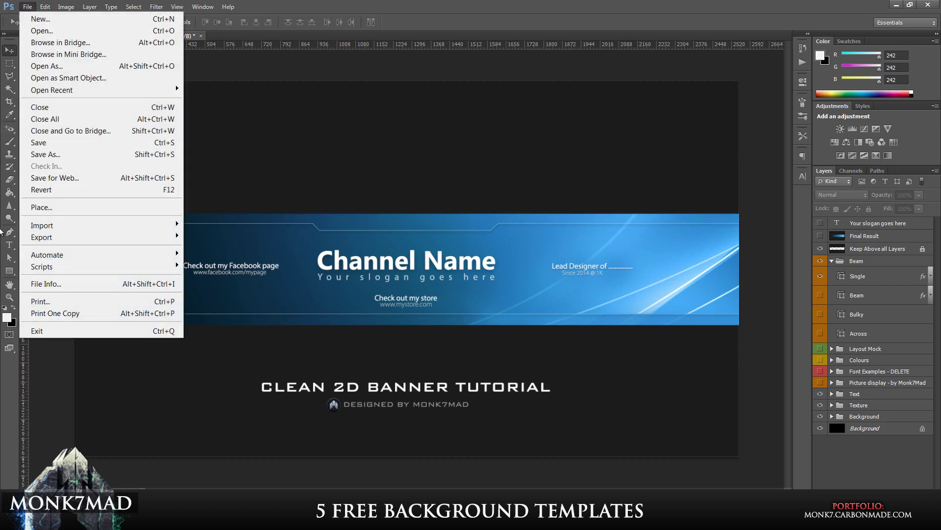
click(78, 186)
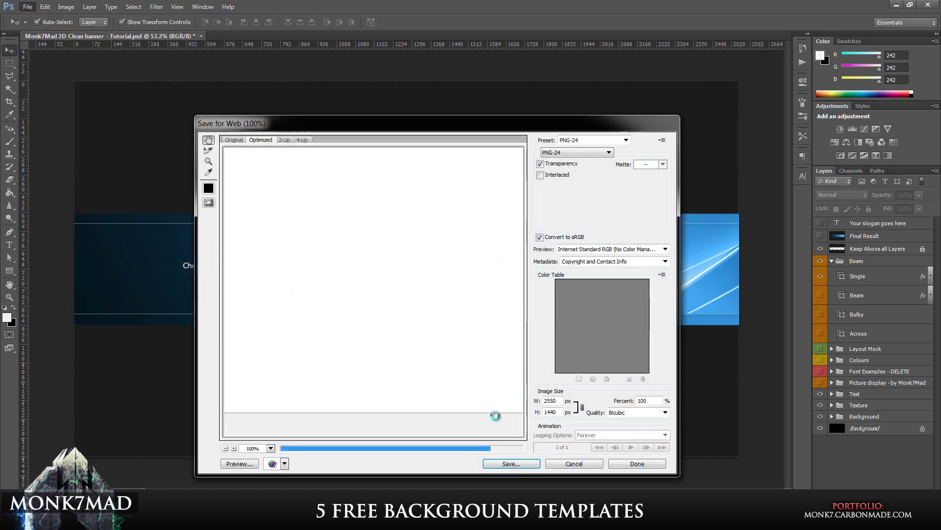
drag(446, 364, 361, 156)
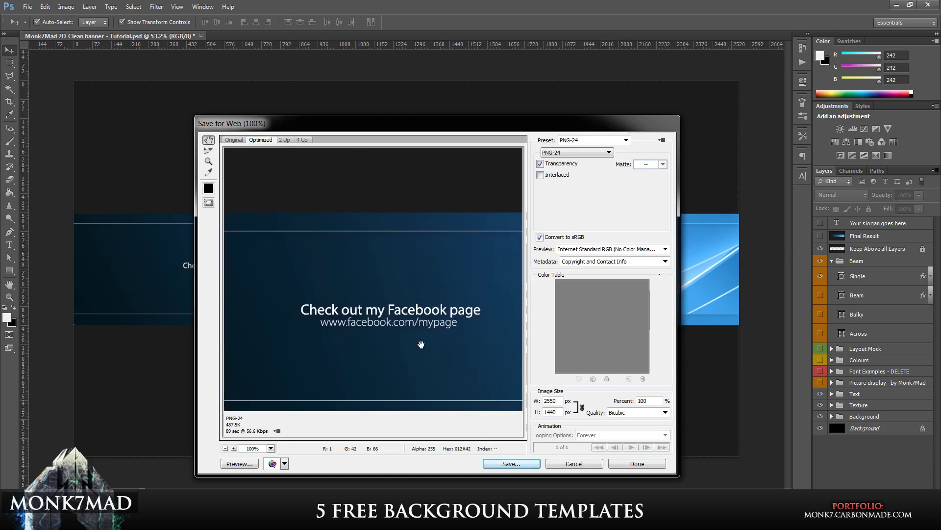
drag(423, 347, 304, 320)
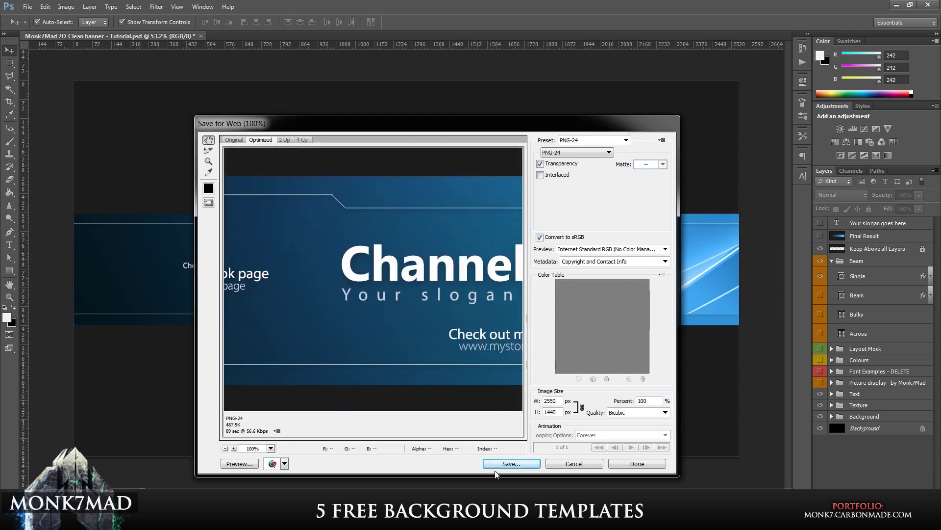
click(495, 467)
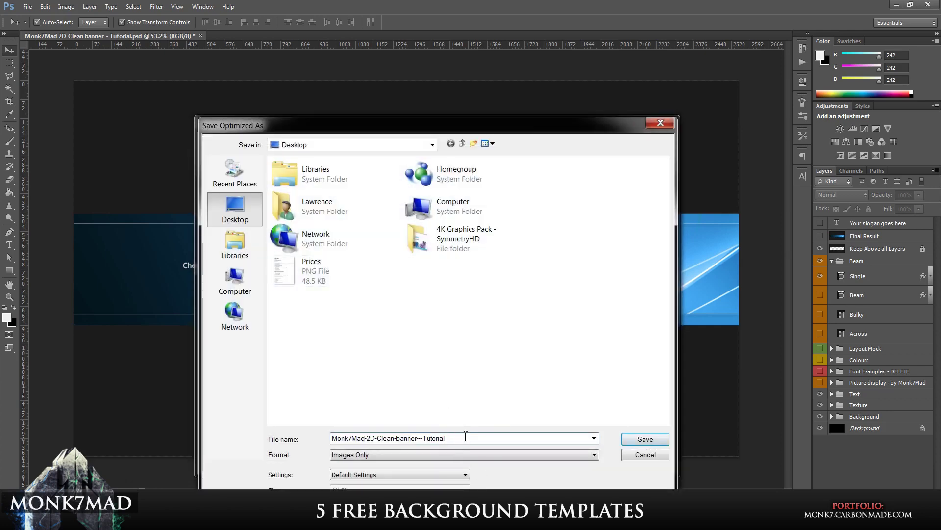
click(628, 437)
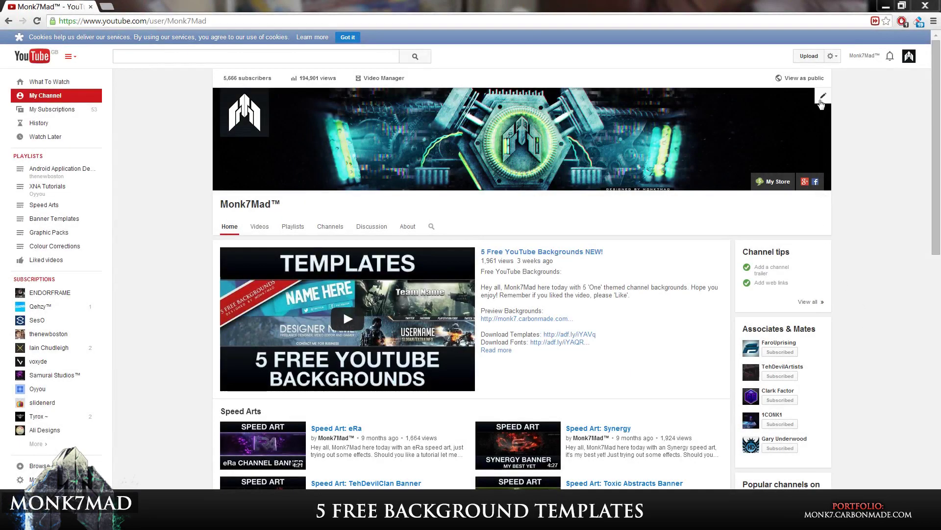
Step: Edit the YouTube channel art and upload the exported banner PNG from the Desktop
click(823, 95)
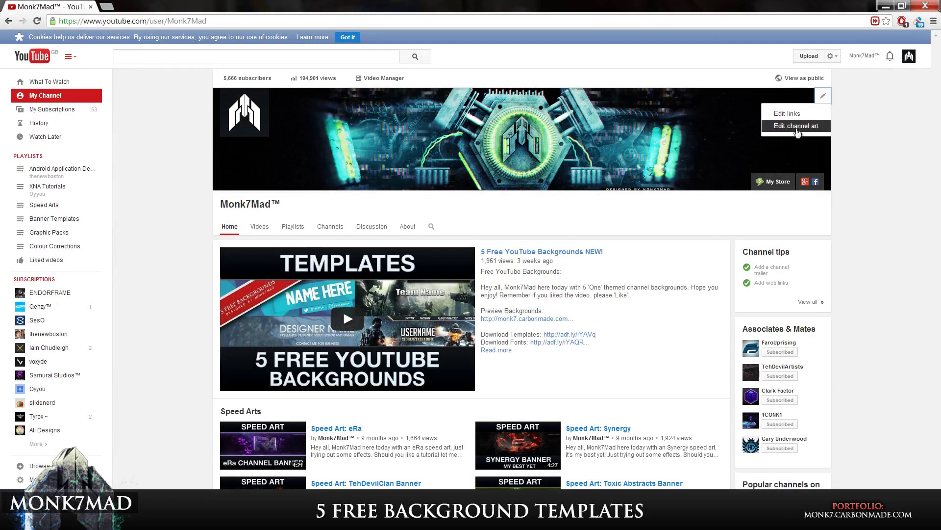
click(803, 129)
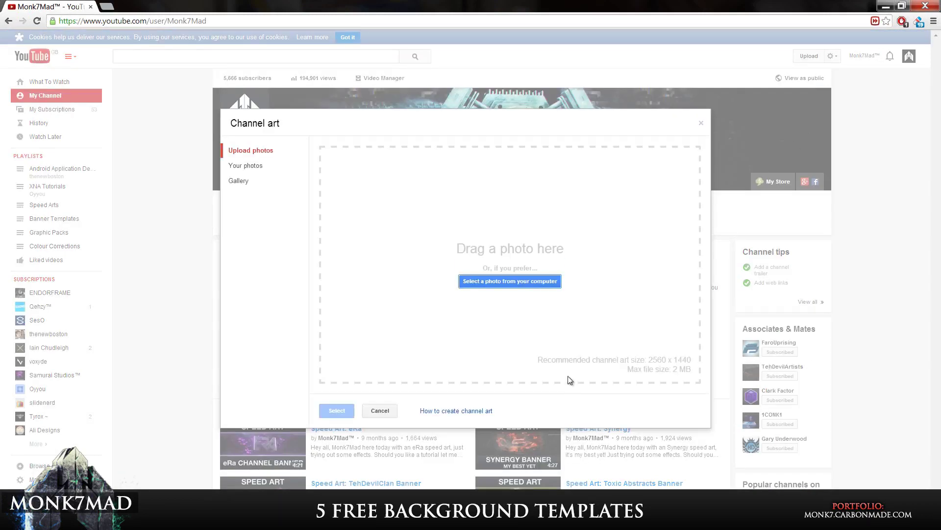
click(544, 286)
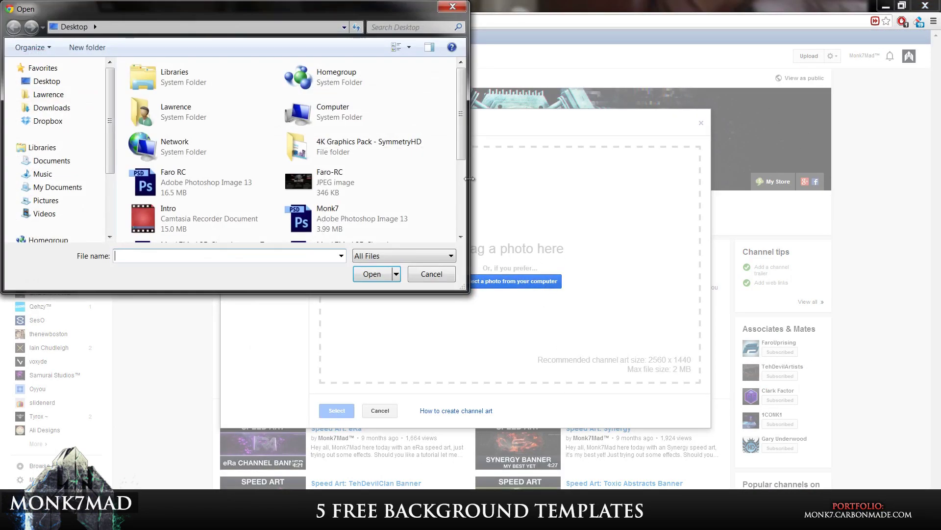
scroll(458, 147, down, 4)
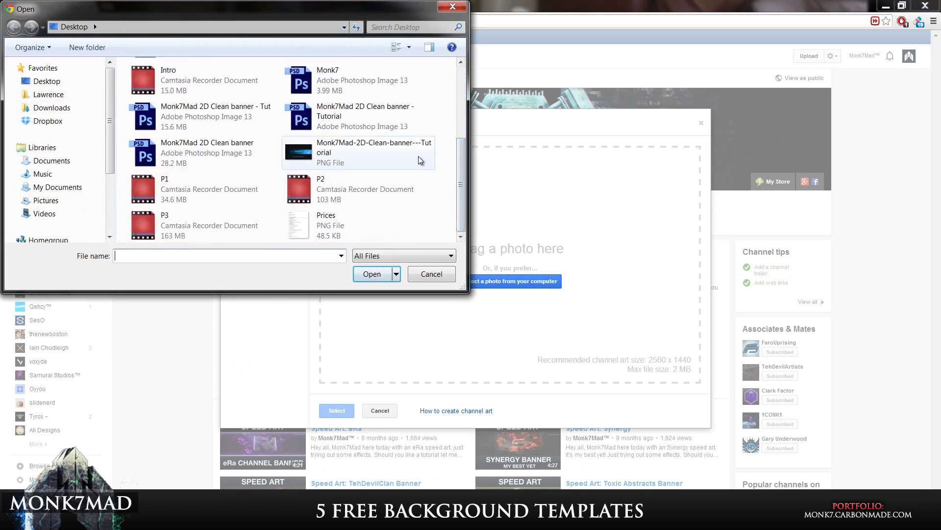
double_click(418, 155)
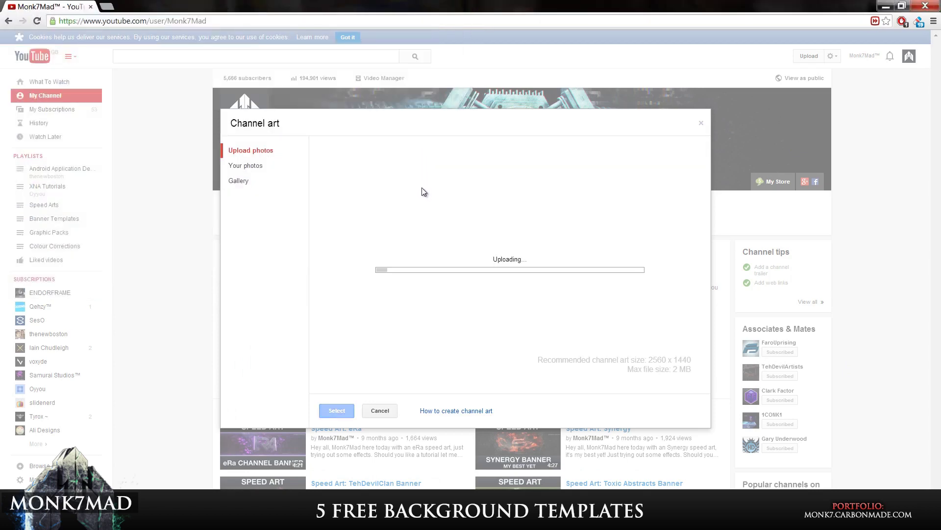